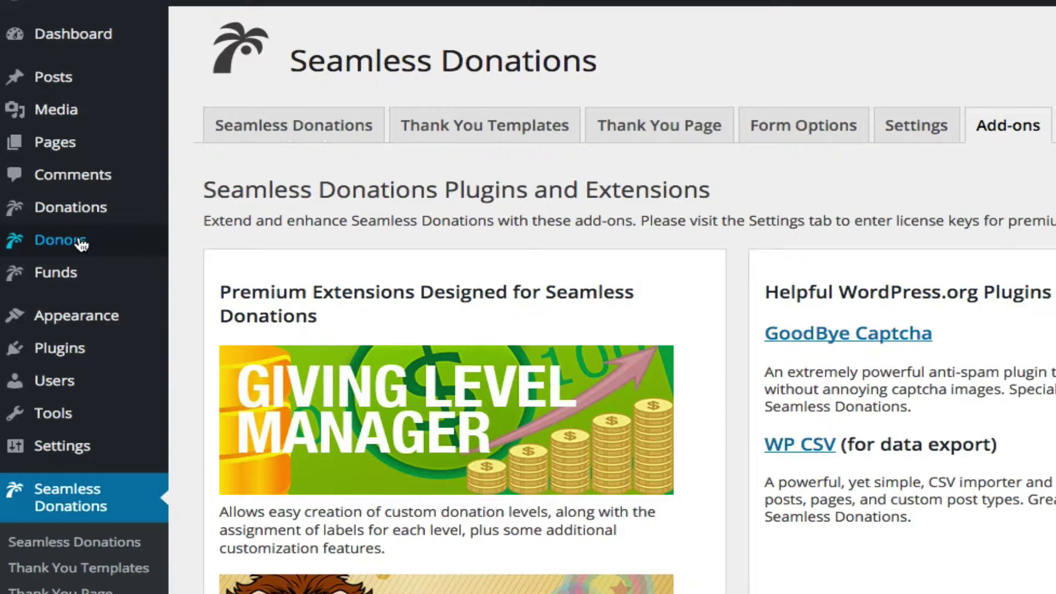
Open the Seamless Donations list showing its 24 published donations
left_click(73, 219)
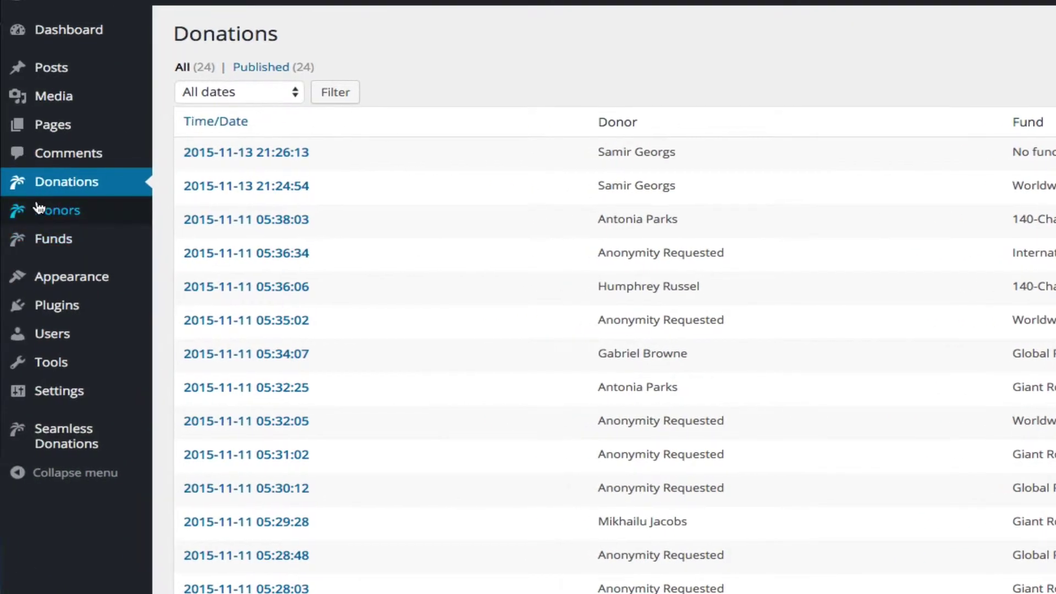
View the first donor's record and the 140-Character Society fund's four donations, then return to Donations
left_click(41, 213)
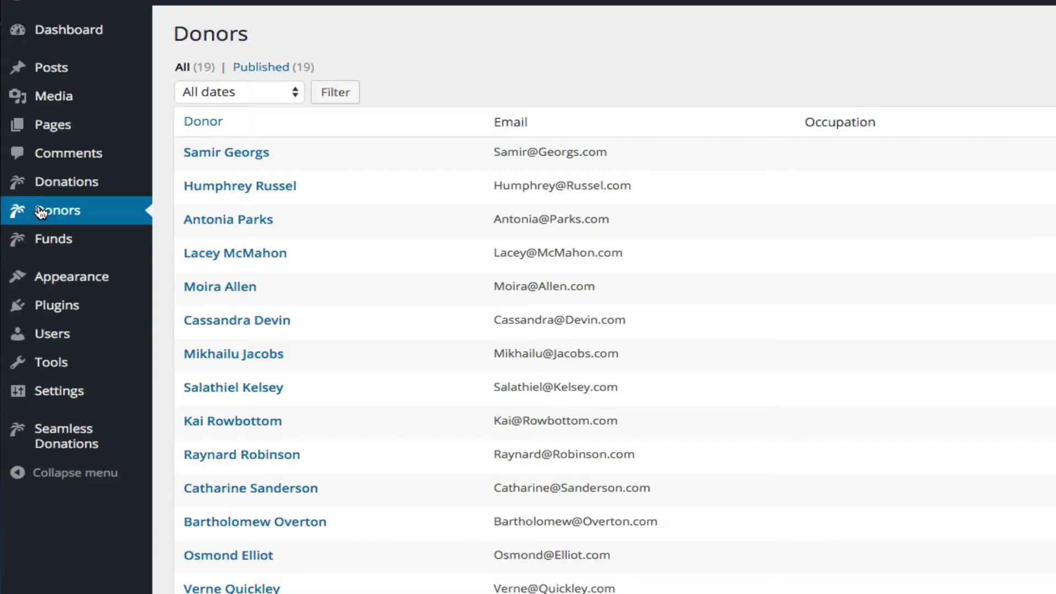
left_click(254, 150)
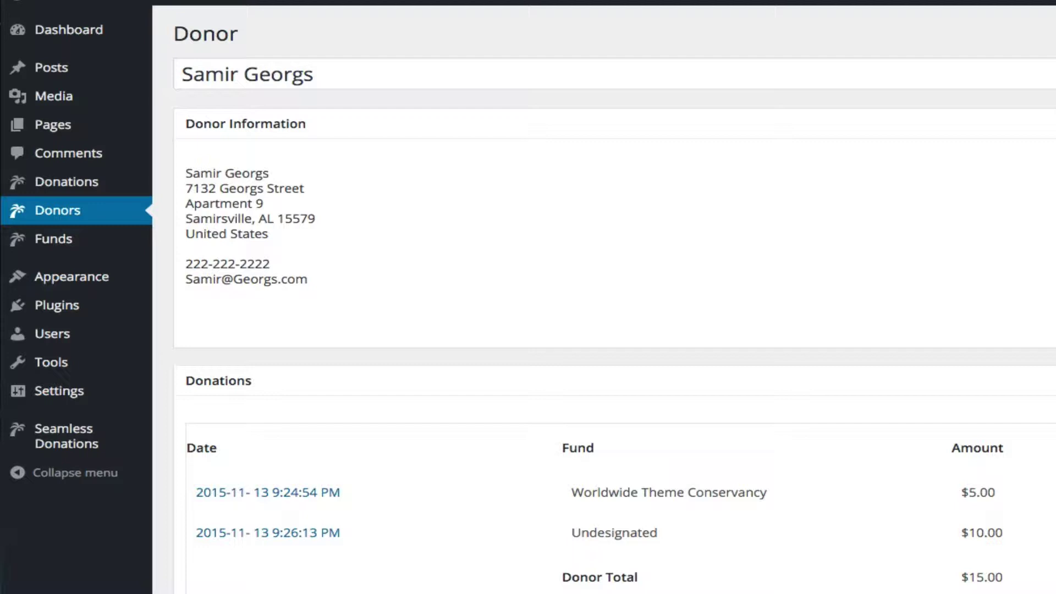
left_click(49, 251)
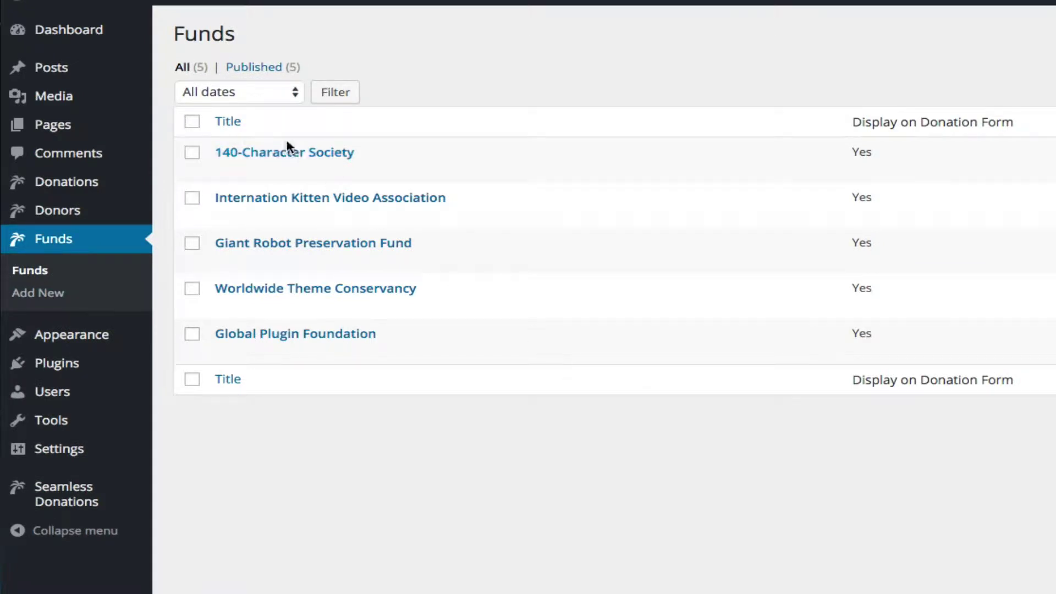
left_click(347, 154)
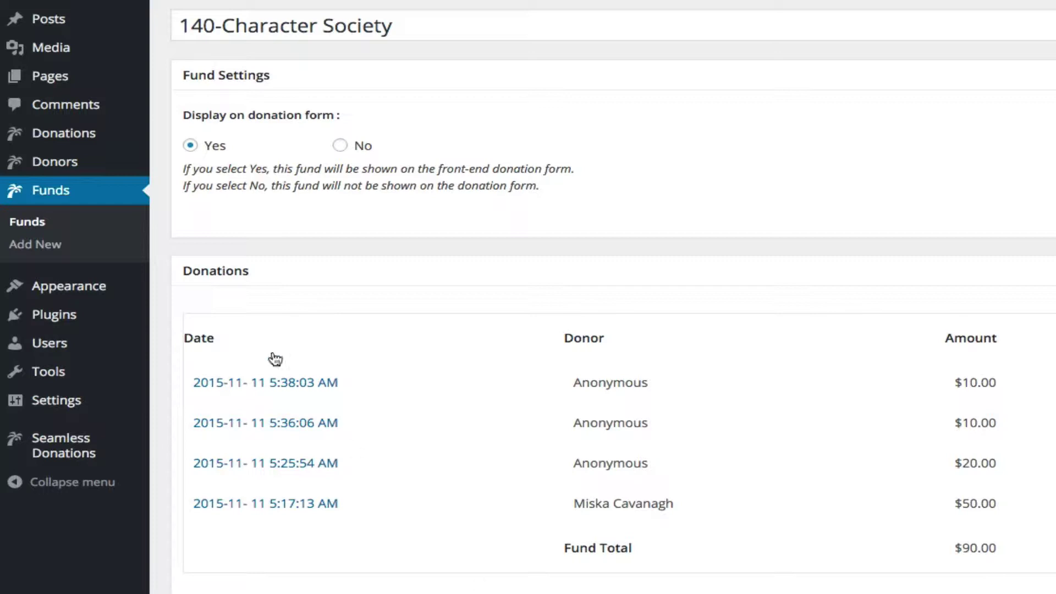
left_click(87, 137)
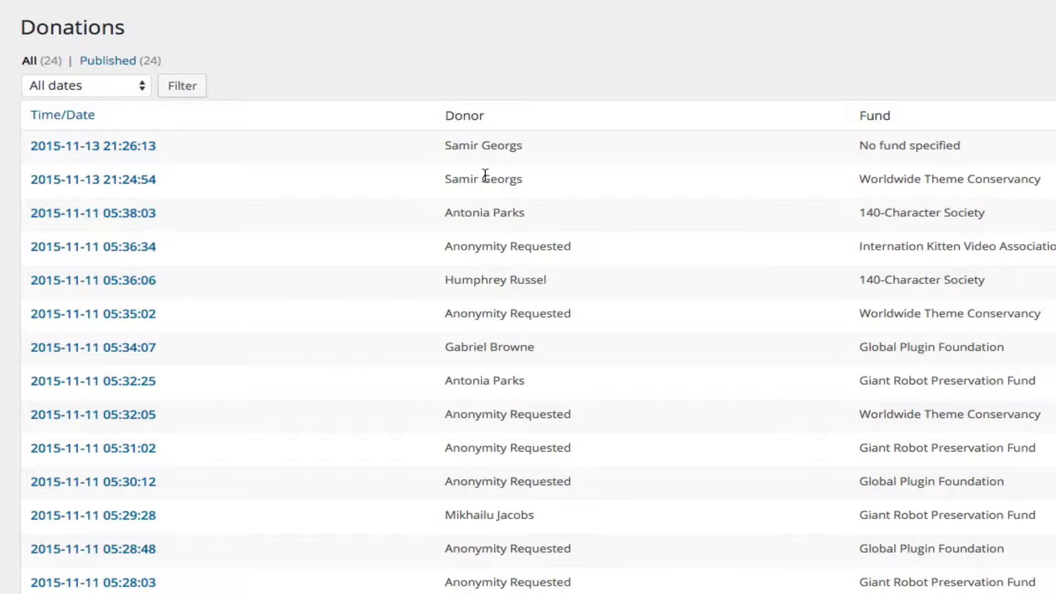
left_click_drag(523, 180, 443, 179)
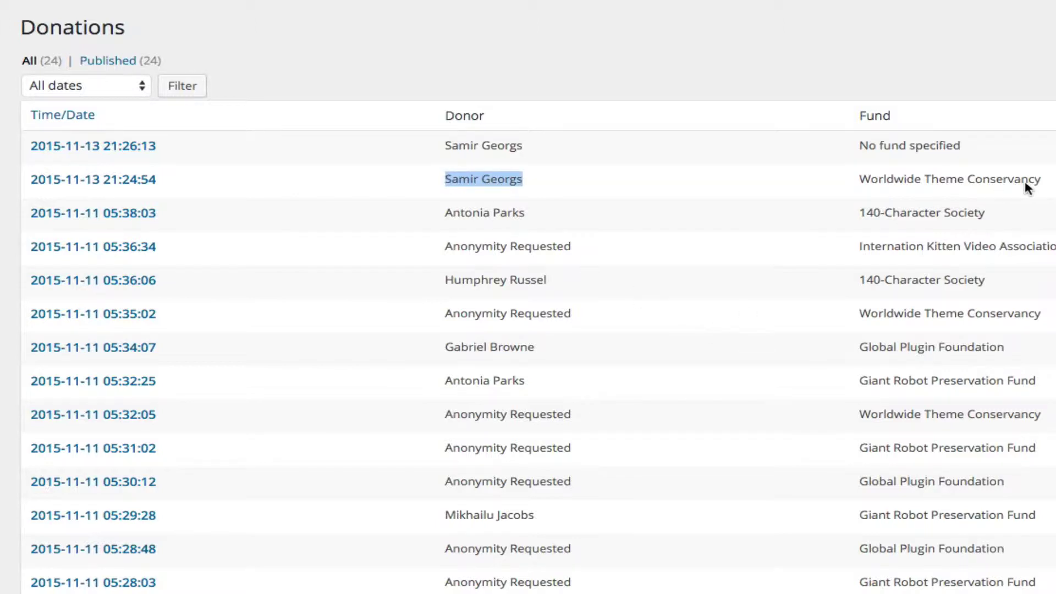
left_click_drag(1041, 179, 859, 179)
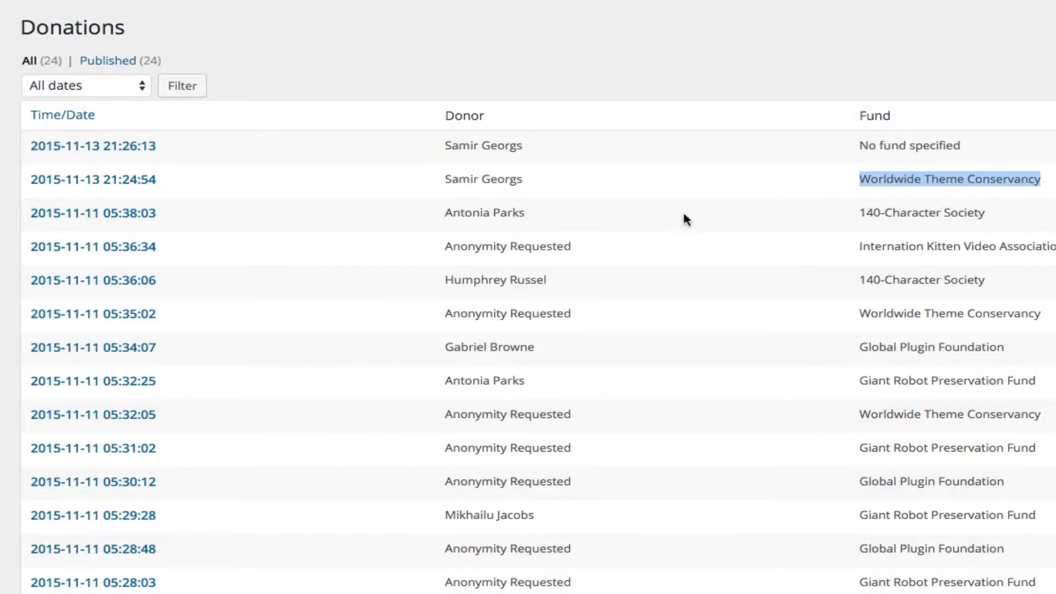
left_click_drag(445, 180, 509, 179)
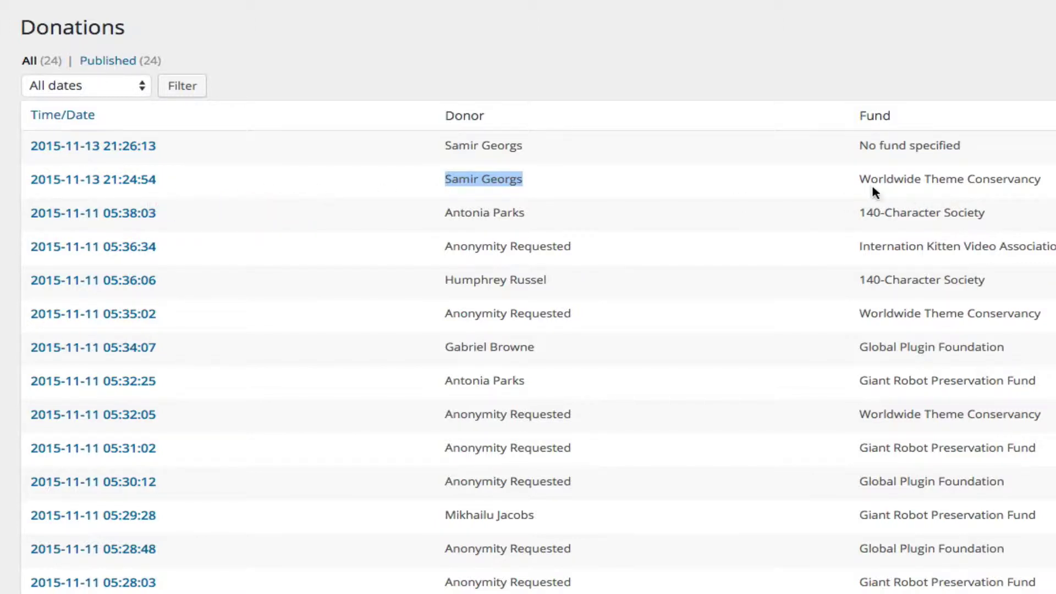
left_click_drag(867, 180, 1029, 182)
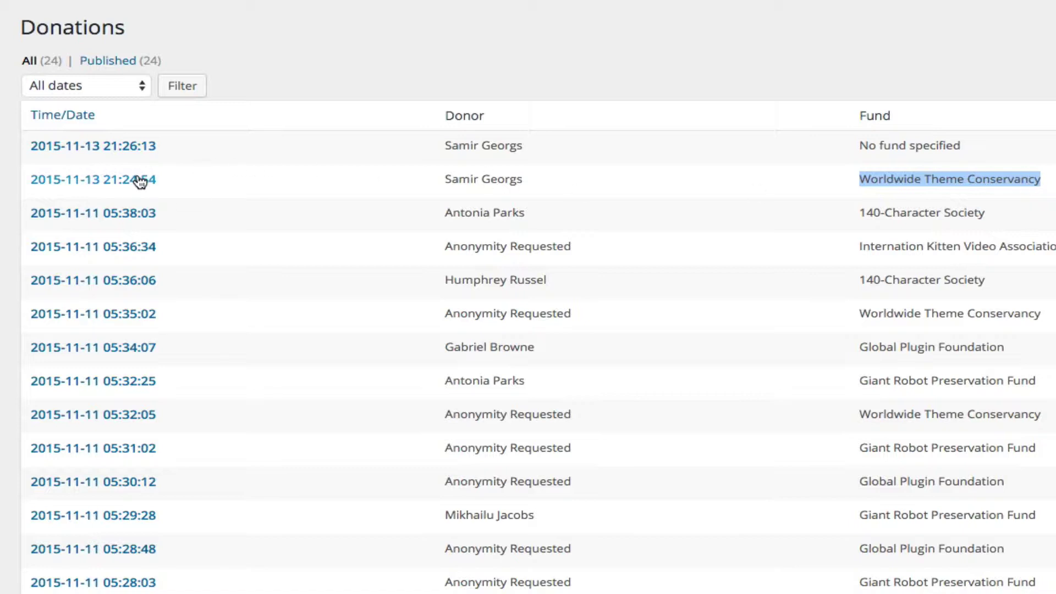
Go to Seamless Donations Settings and scroll down to the Delete Monster options
left_click(1007, 195)
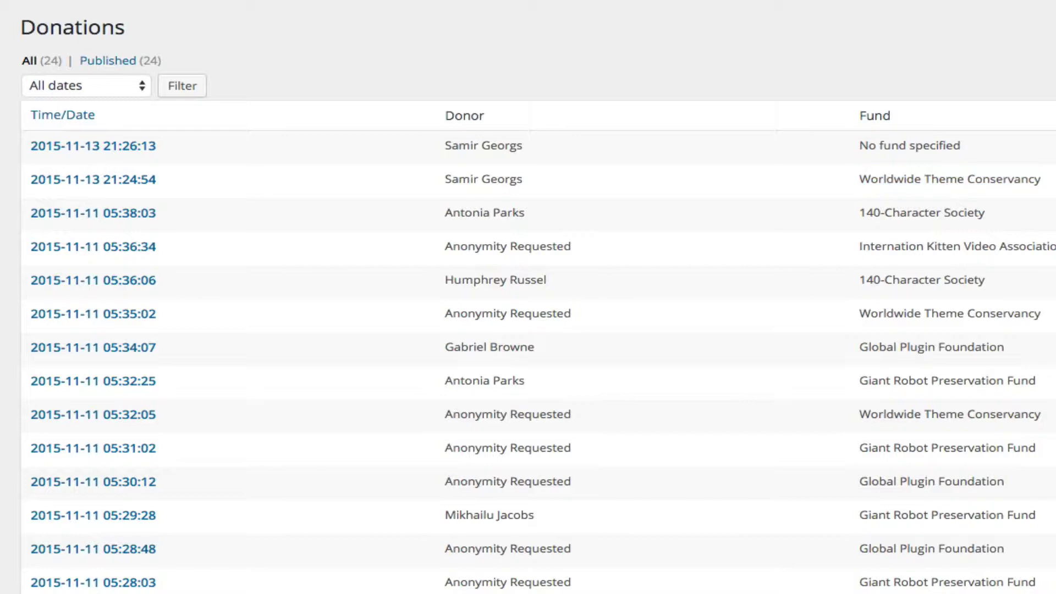
scroll(779, 194, "down", 5)
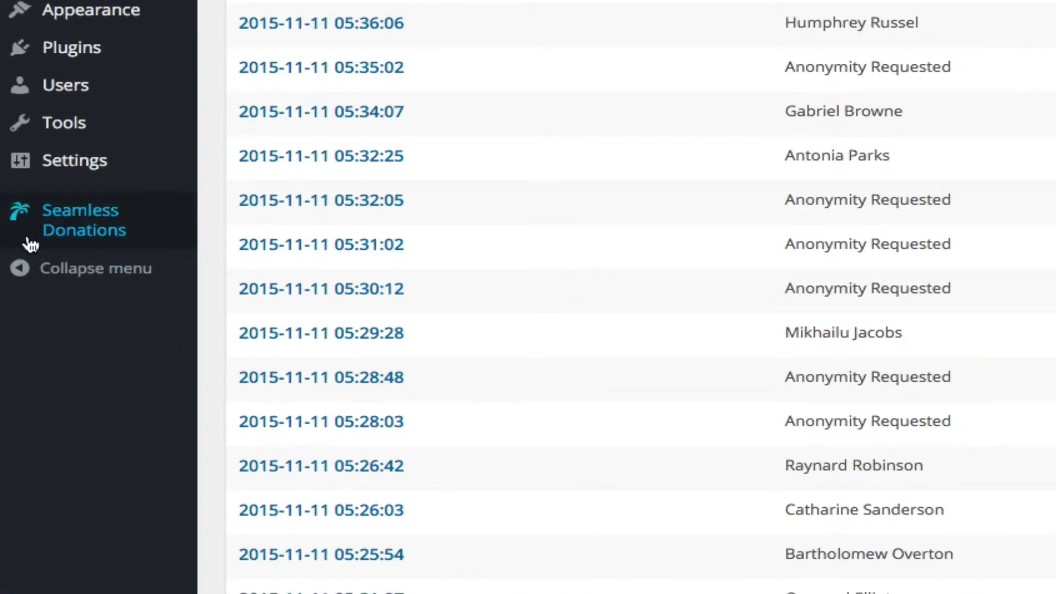
mouse_move(31, 236)
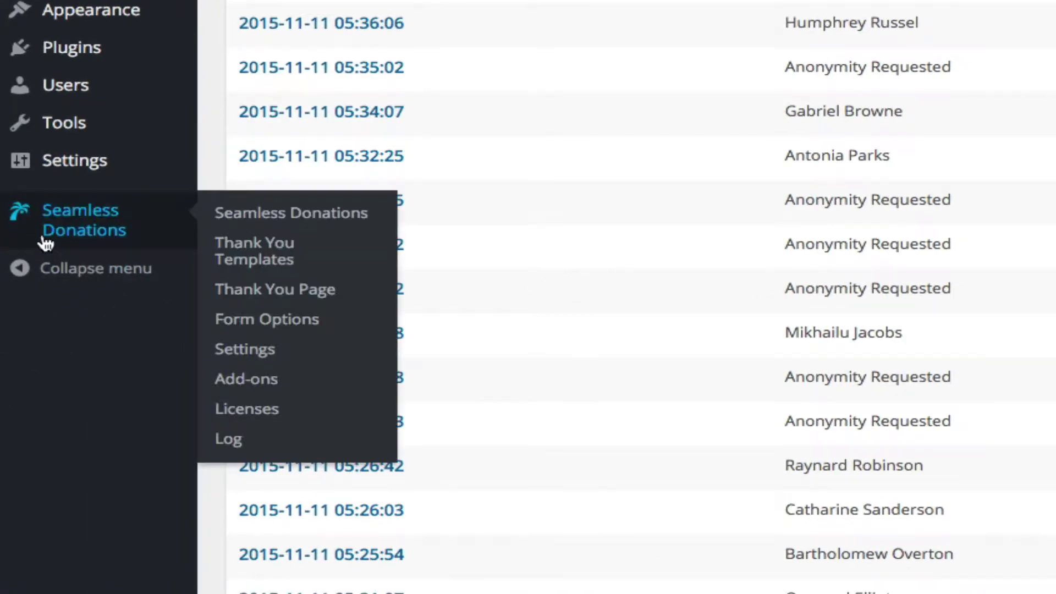
left_click(256, 352)
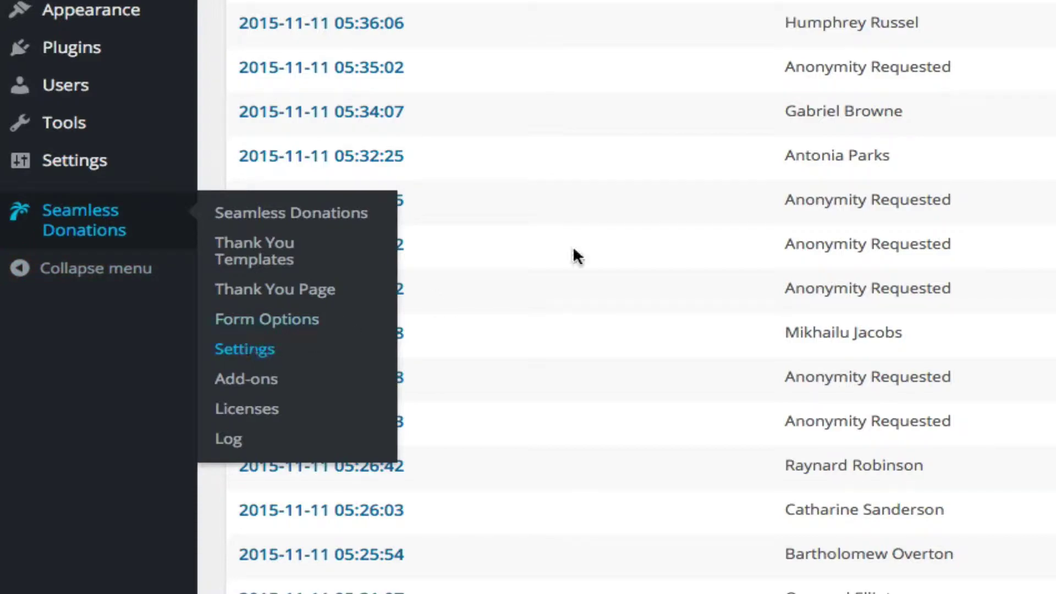
scroll(892, 338, "down", 5)
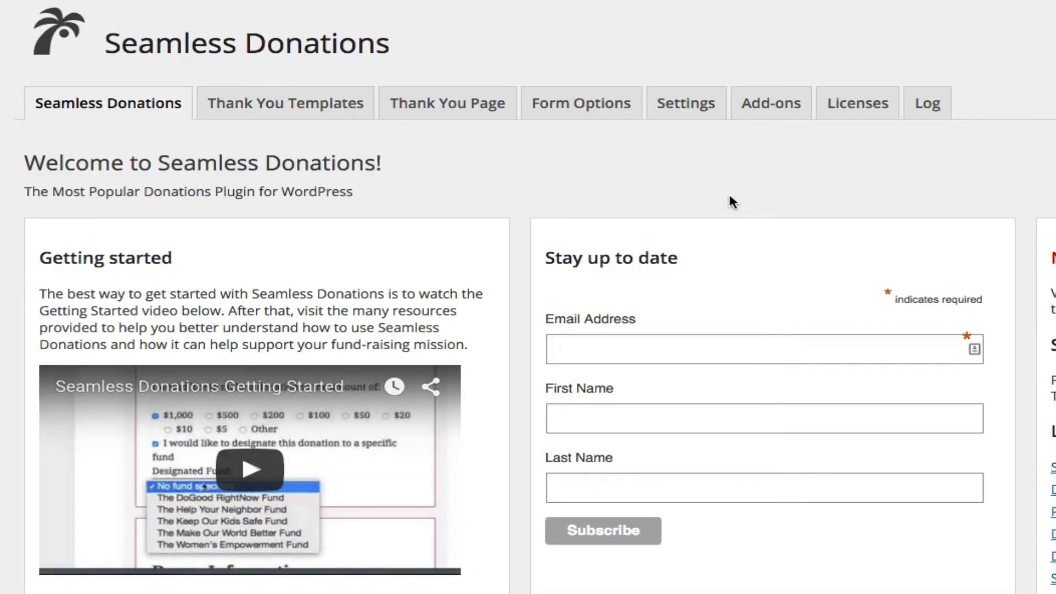
left_click(685, 104)
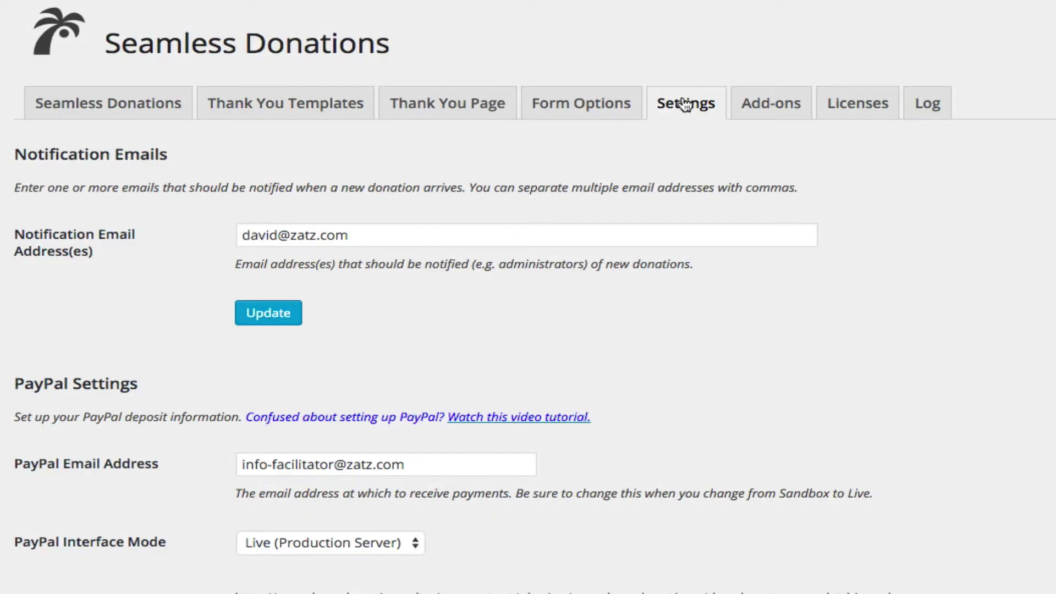
scroll(685, 104, "down", 8)
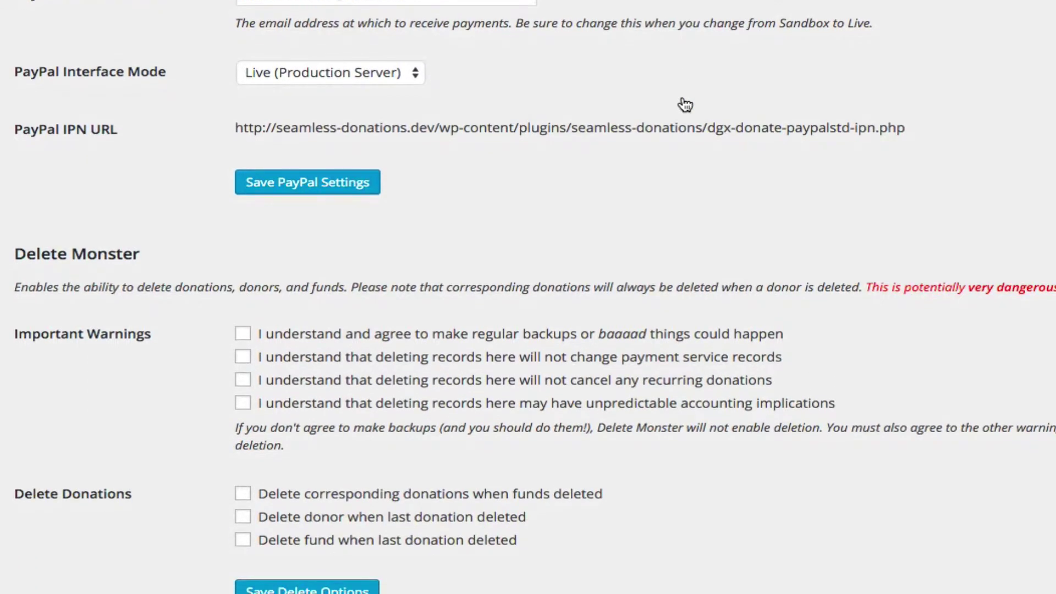
scroll(685, 103, "down", 3)
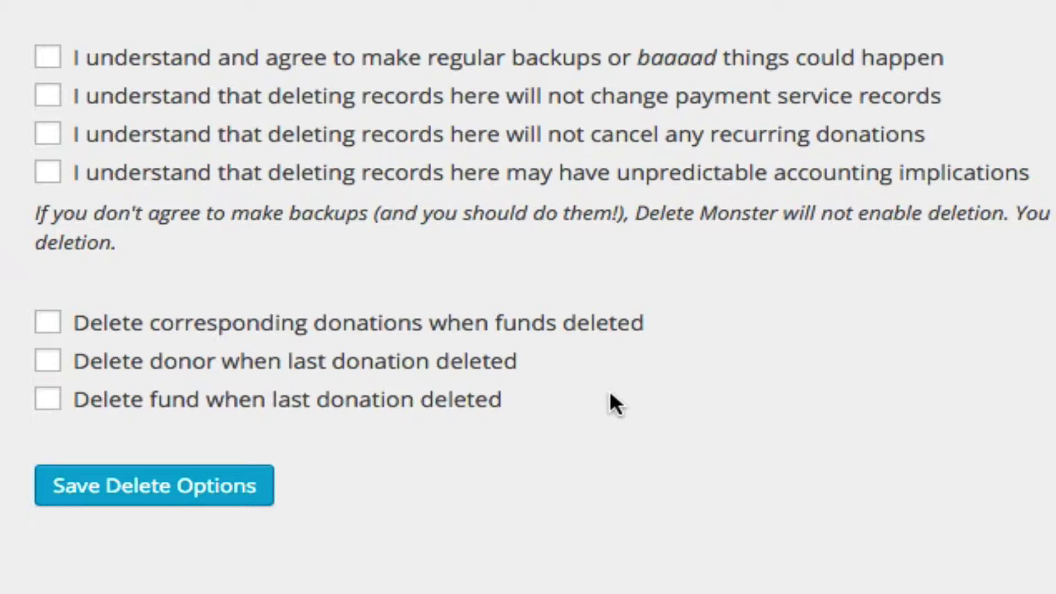
Tick all four Important Warnings, untick the backup agreement, and save the delete options
left_click(48, 58)
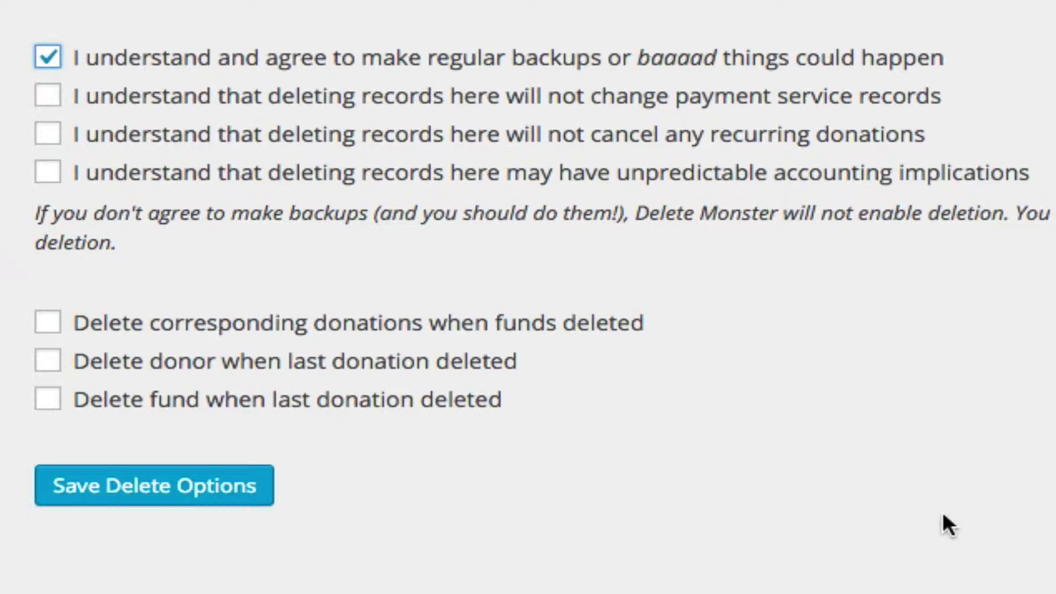
left_click(48, 97)
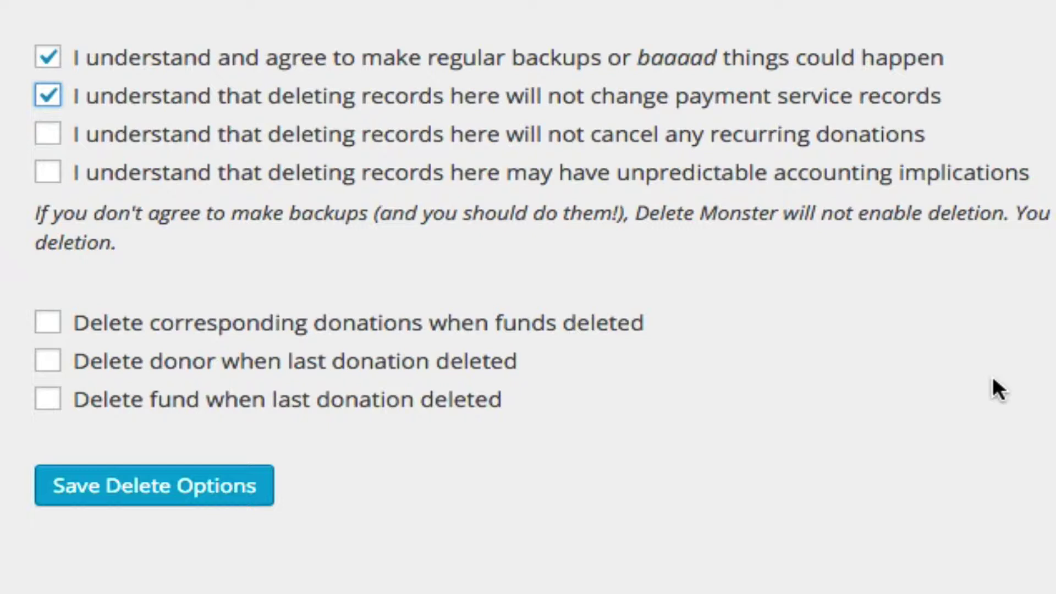
left_click(49, 135)
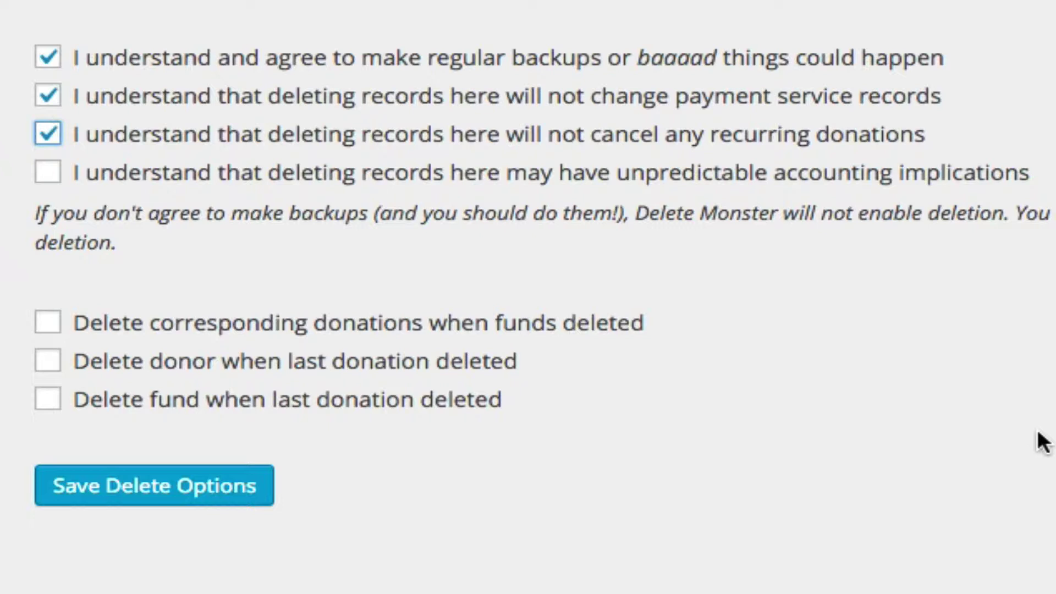
left_click(48, 187)
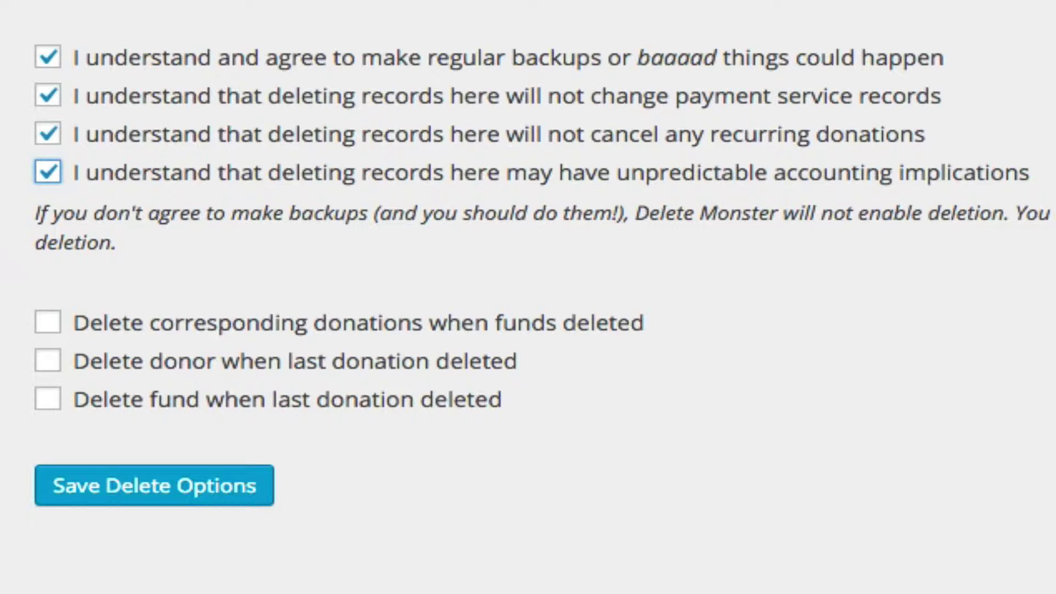
left_click(48, 62)
left_click(124, 495)
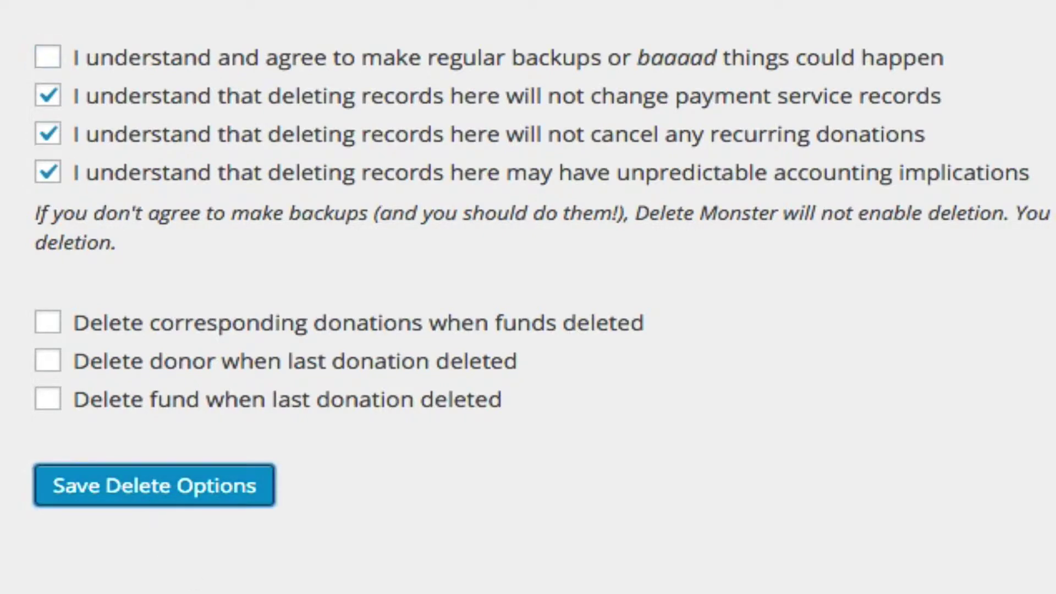
scroll(987, 329, "down", 5)
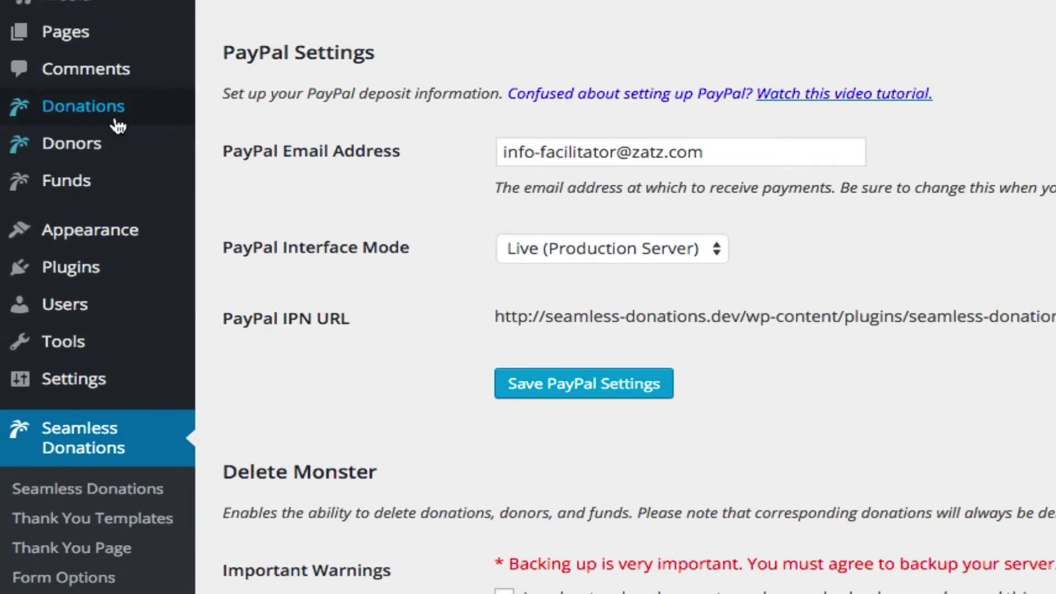
left_click(88, 110)
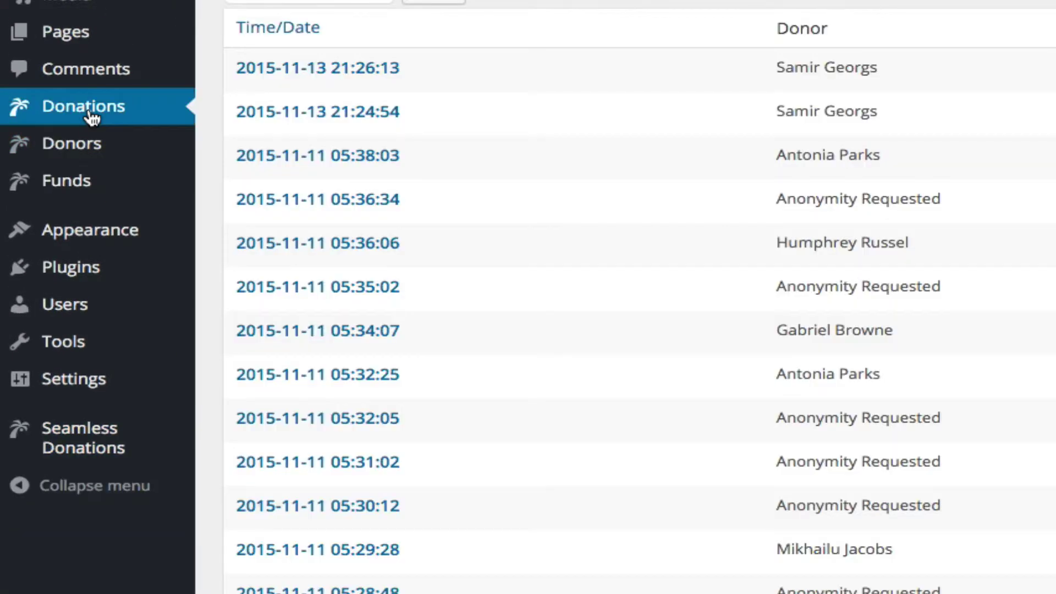
left_click(310, 78)
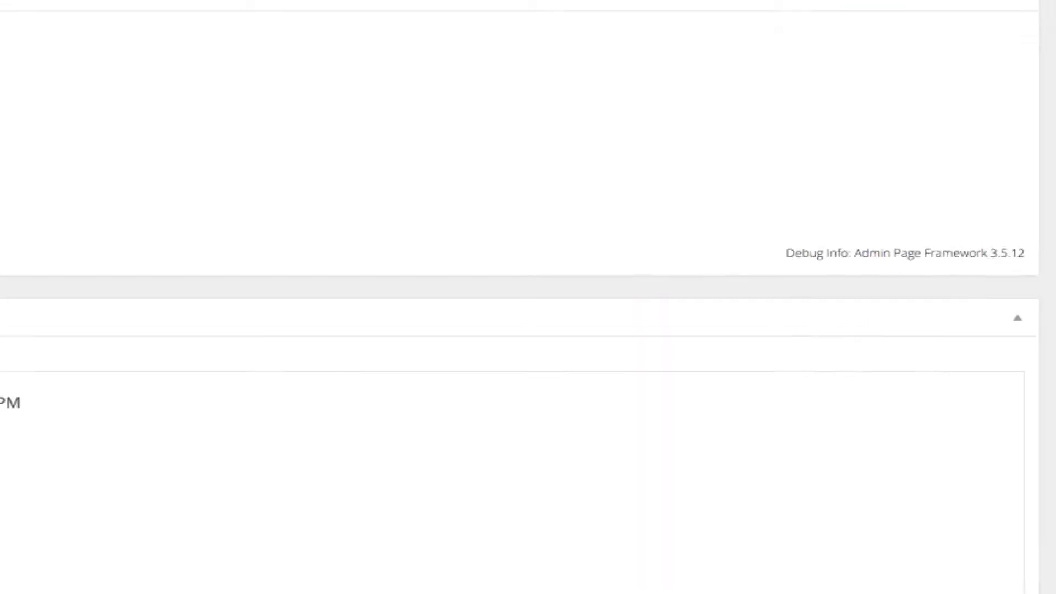
mouse_move(0, 516)
left_click(273, 307)
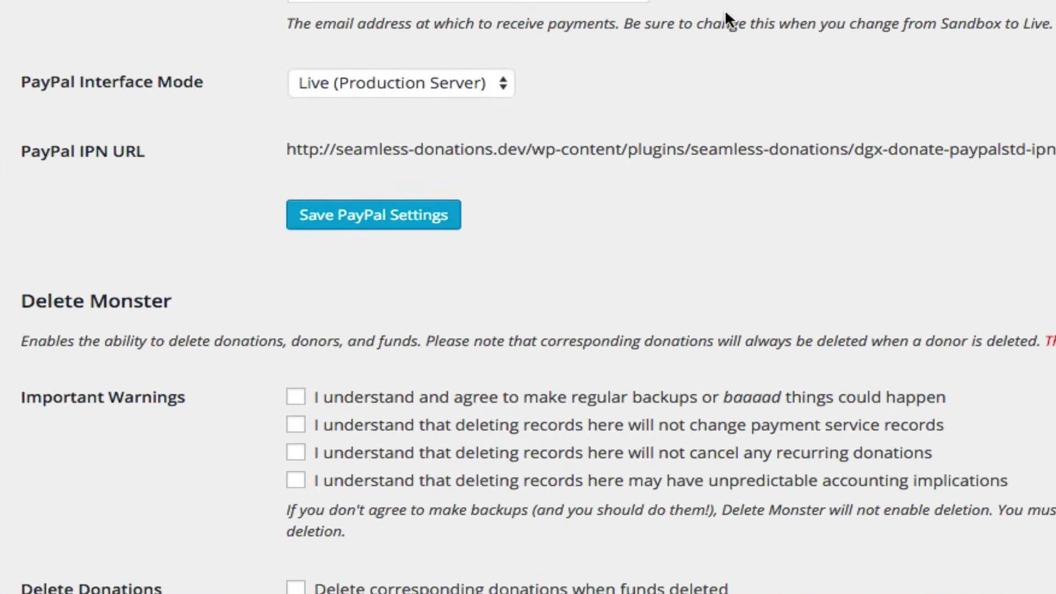
scroll(725, 22, "down", 4)
scroll(726, 38, "up", 2)
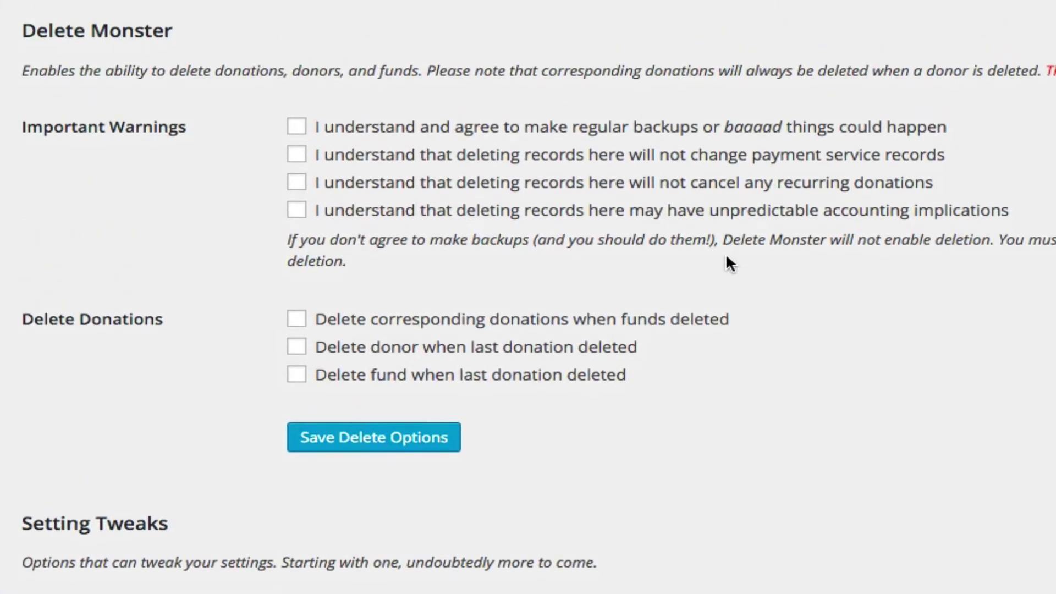
Acknowledge the backups, payment records, recurring donations and accounting warnings
left_click(294, 128)
left_click(295, 157)
left_click(299, 186)
left_click(298, 213)
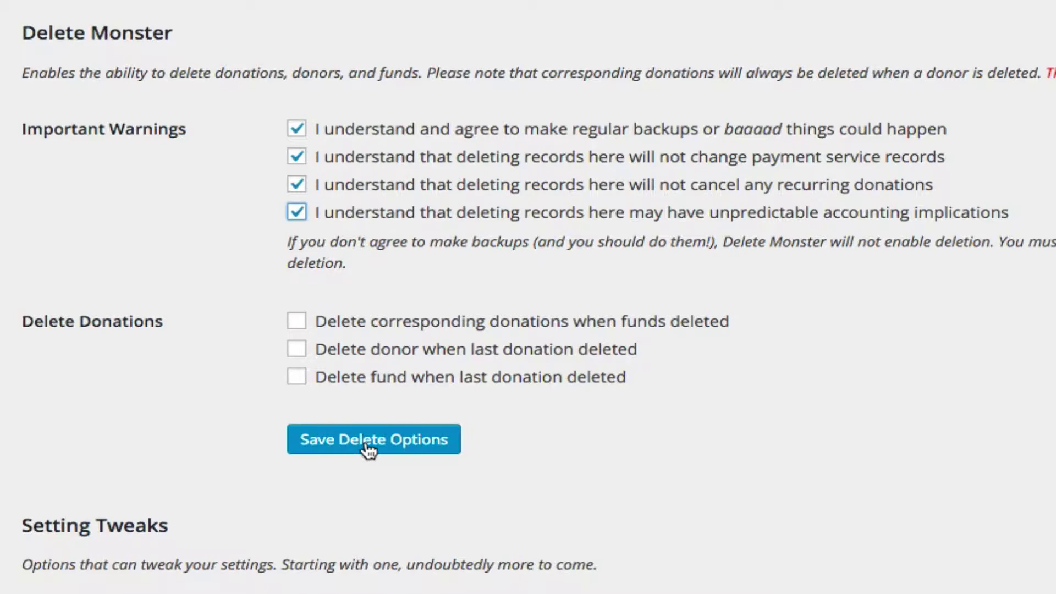
left_click(368, 450)
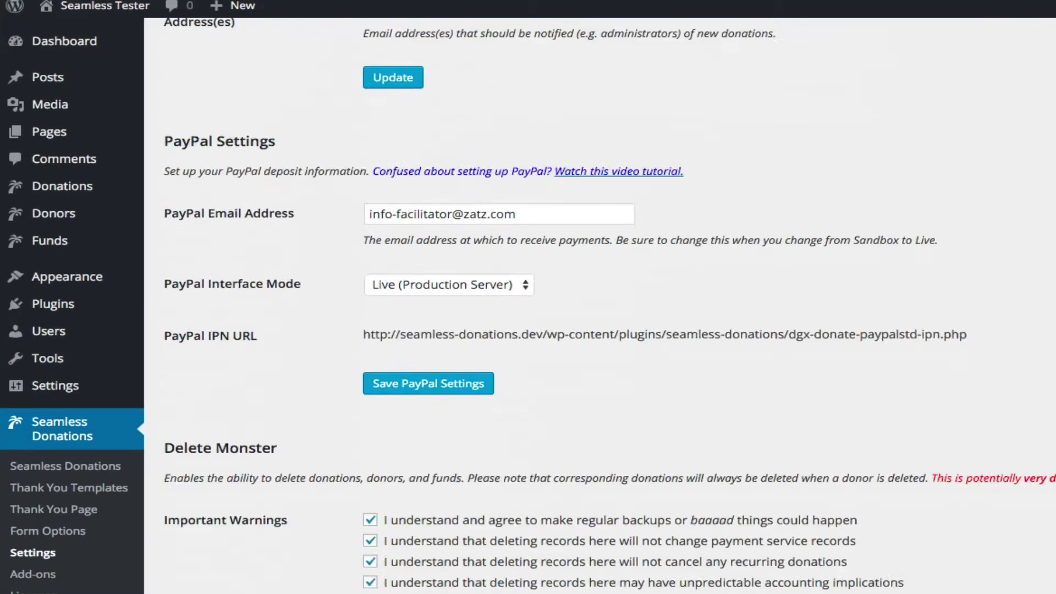
scroll(610, 298, "down", 3)
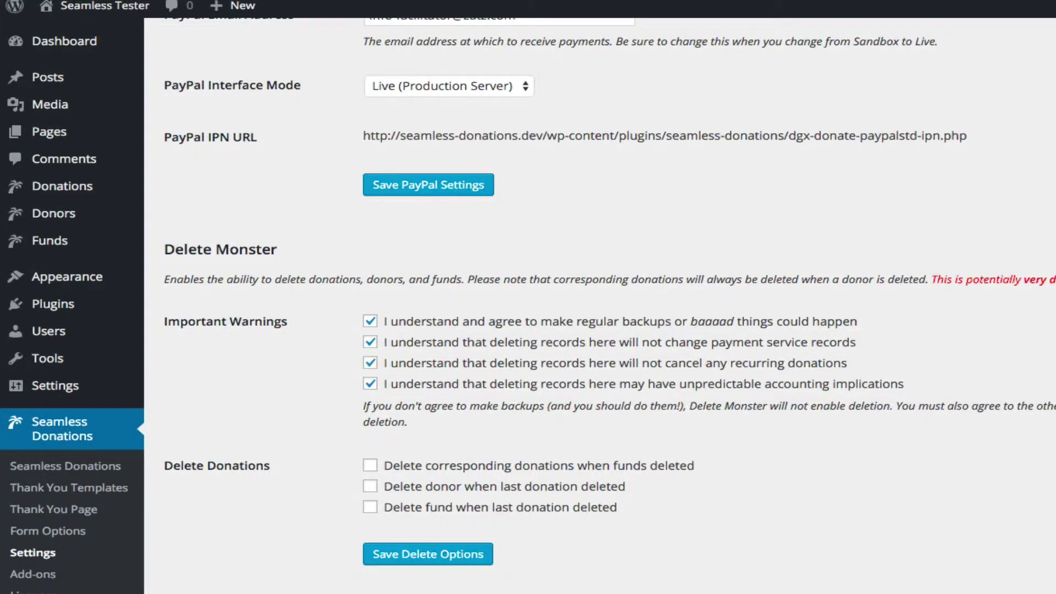
left_click(62, 186)
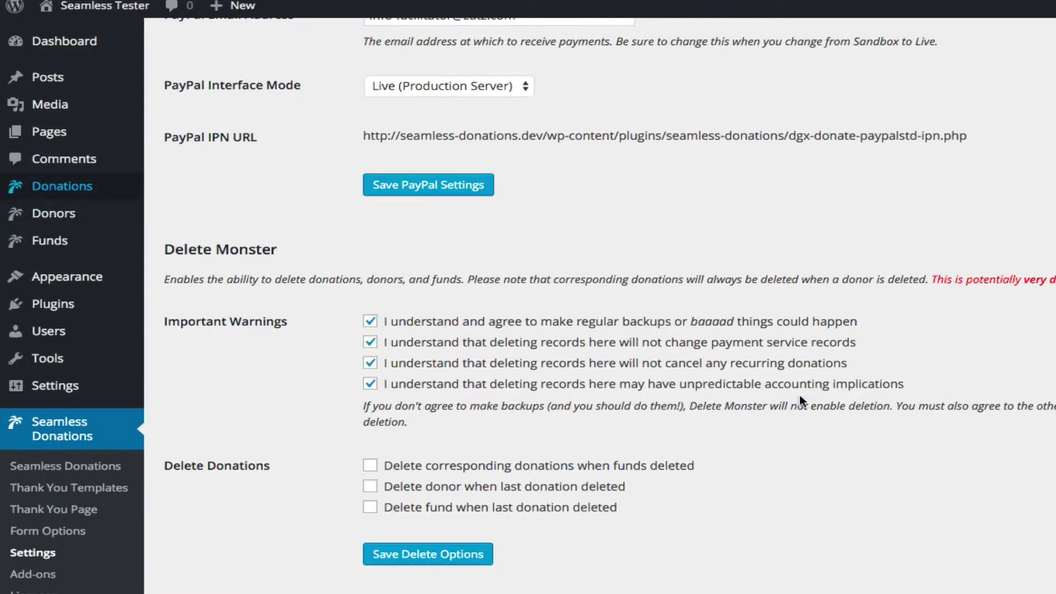
left_click(208, 158)
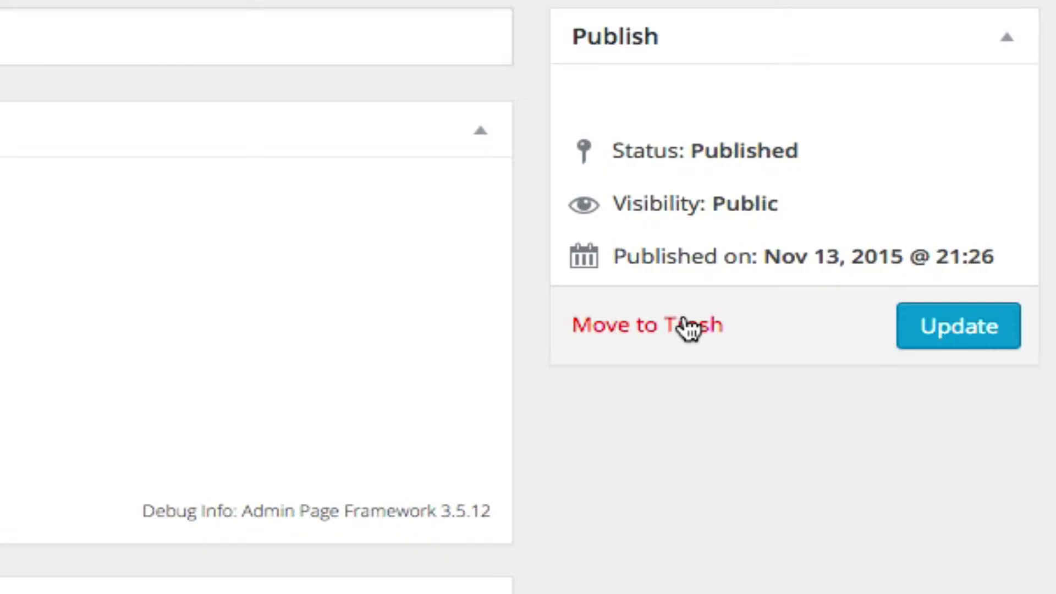
left_click(689, 328)
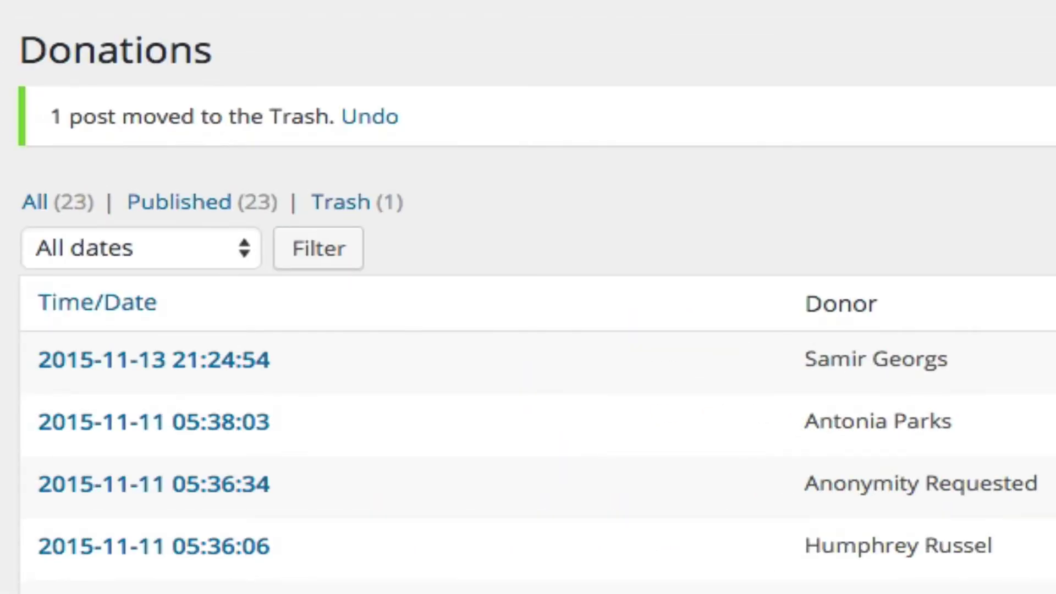
Restore the 21:26:13 donation from the Trash
left_click(344, 203)
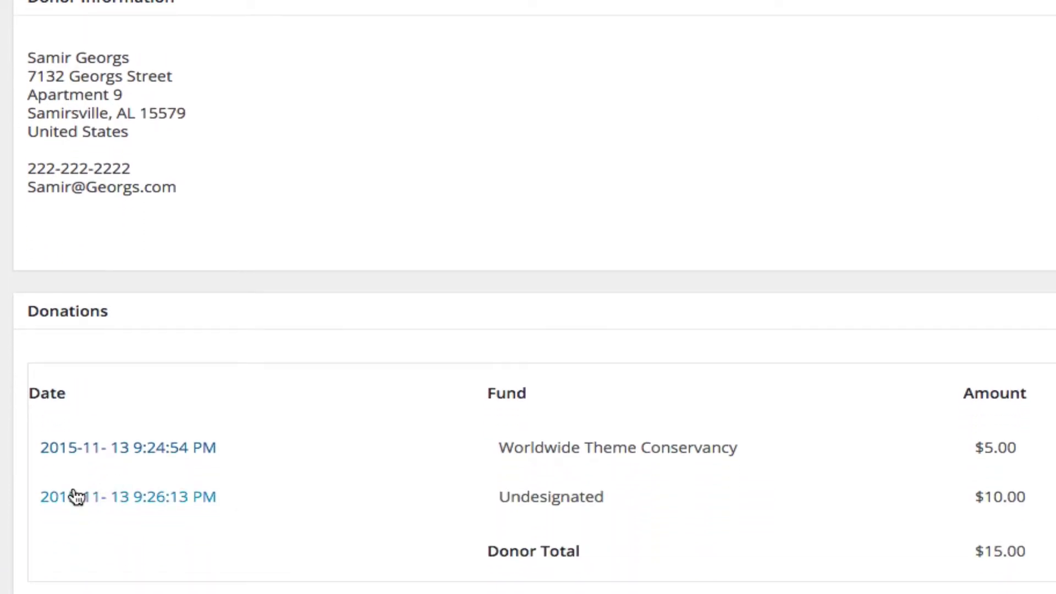
left_click(77, 497)
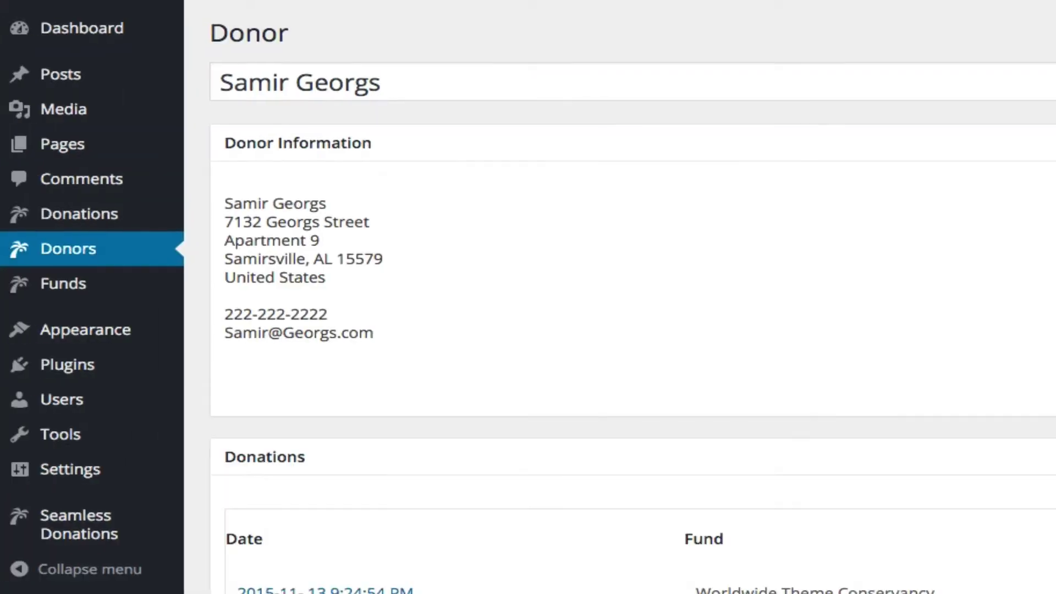
left_click(110, 216)
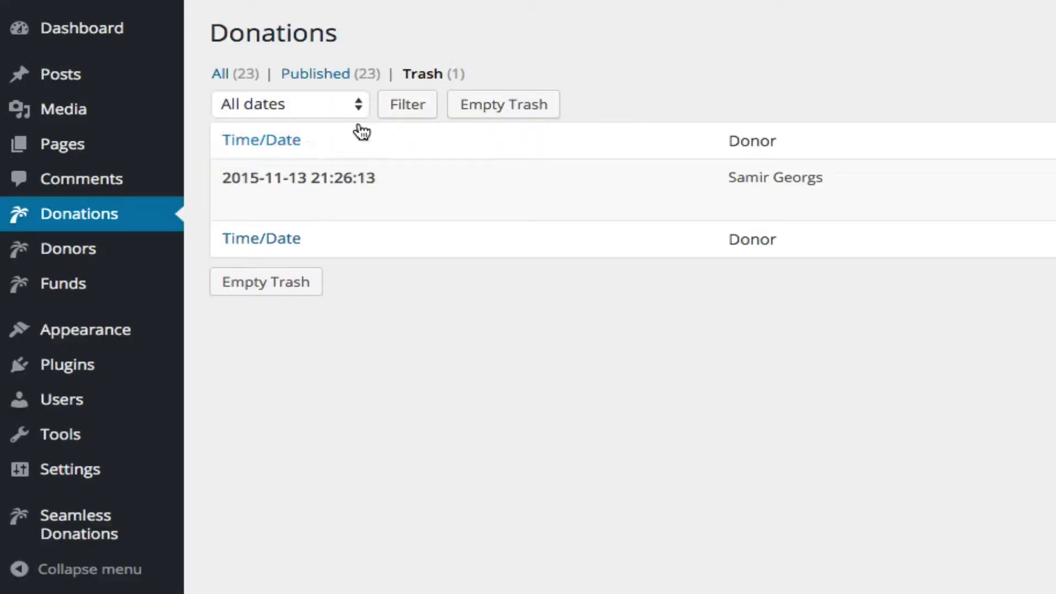
mouse_move(376, 188)
left_click(248, 203)
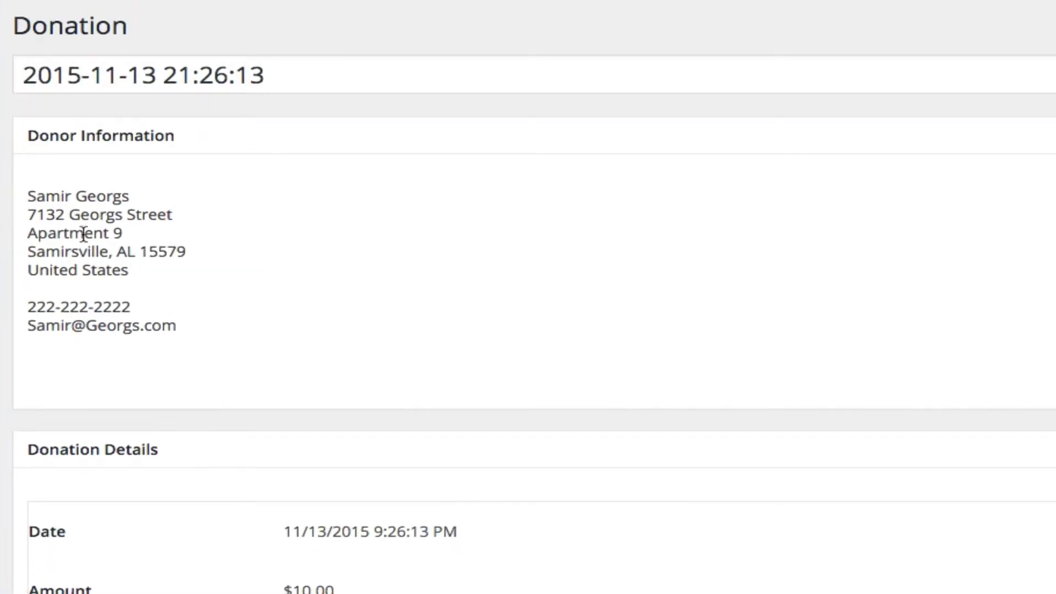
Browse Donors, Donations and Delete Monster settings, then open the Kitten Video Association fund
left_click(55, 246)
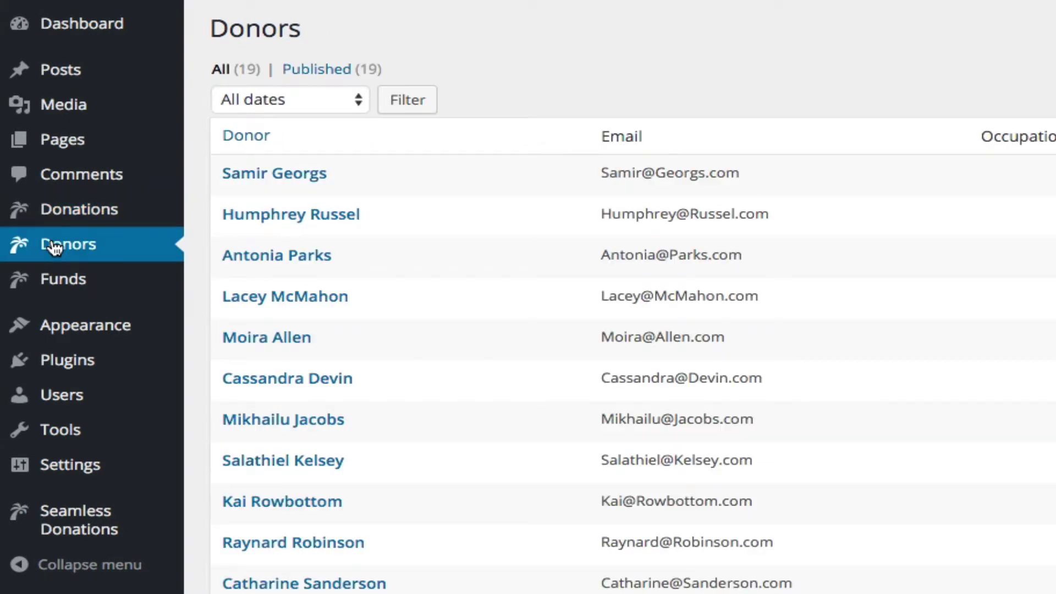
left_click(82, 218)
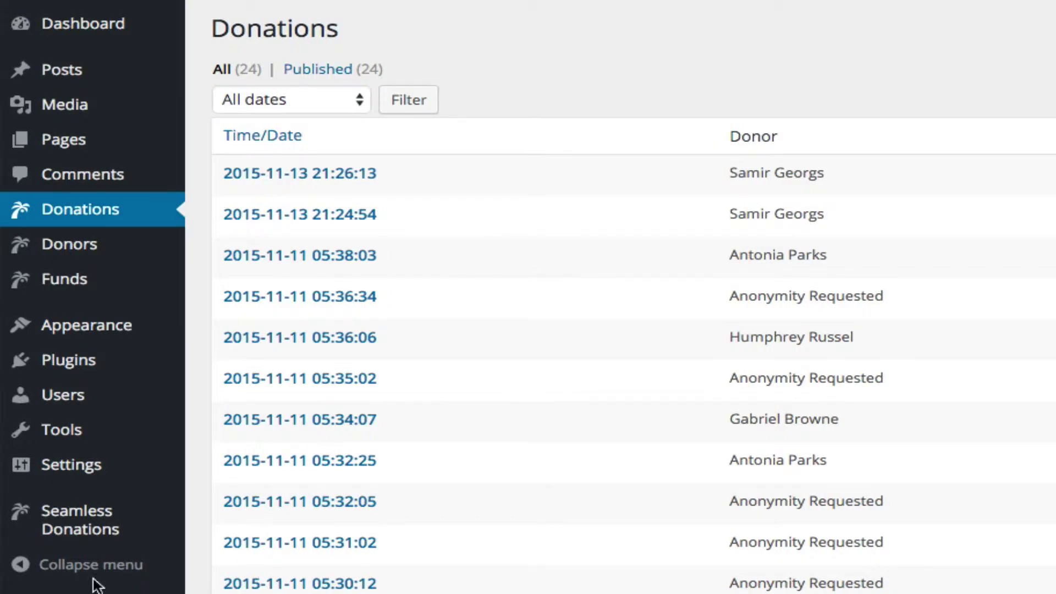
mouse_move(80, 523)
scroll(247, 464, "down", 4)
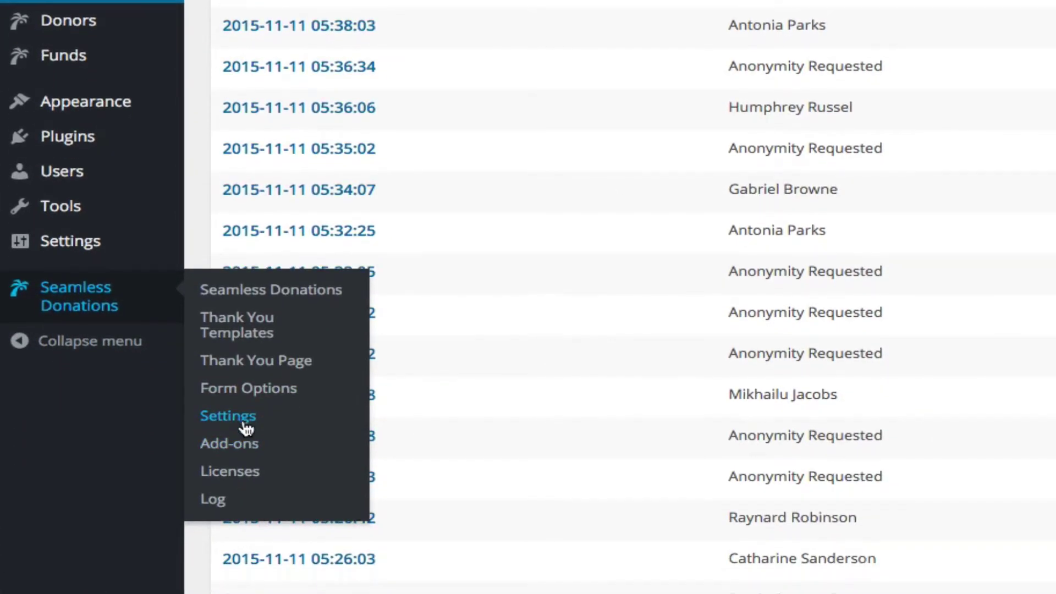
left_click(244, 418)
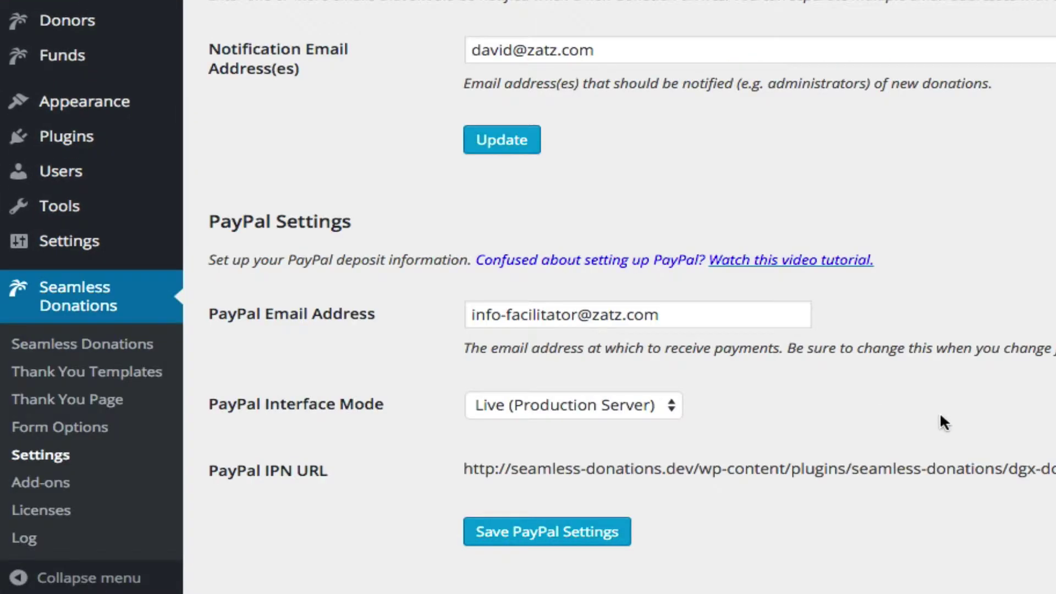
scroll(940, 416, "down", 12)
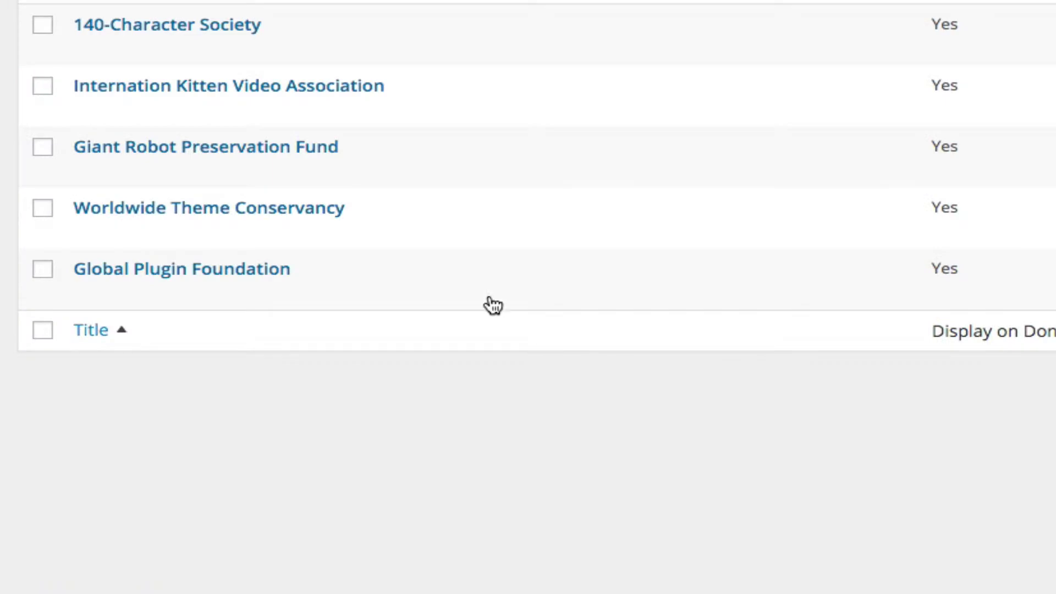
left_click(154, 87)
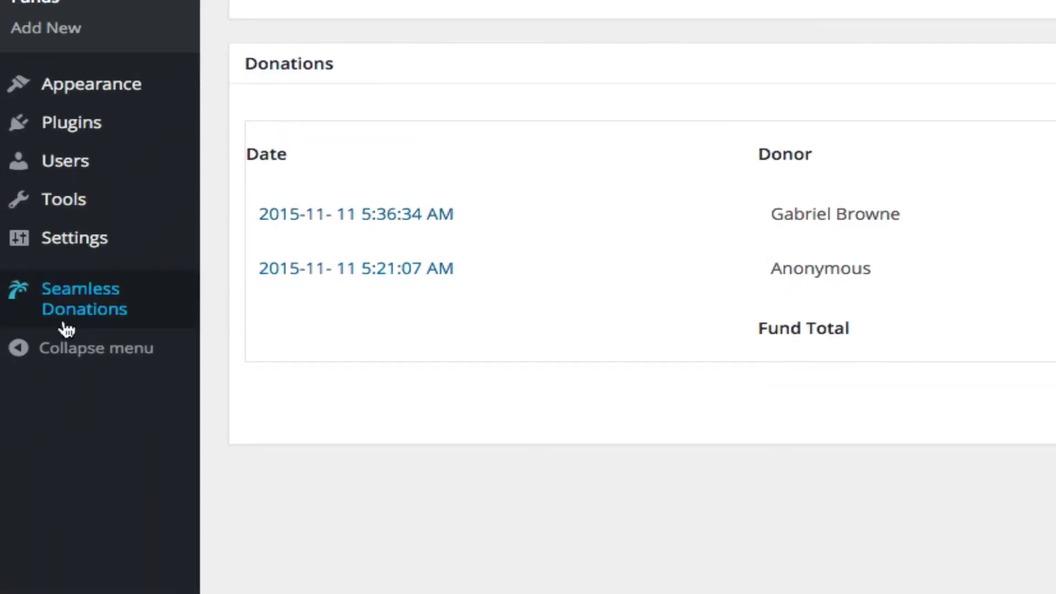
Enable deleting donations with their fund and donors or funds with their last donation, then save
mouse_move(0, 509)
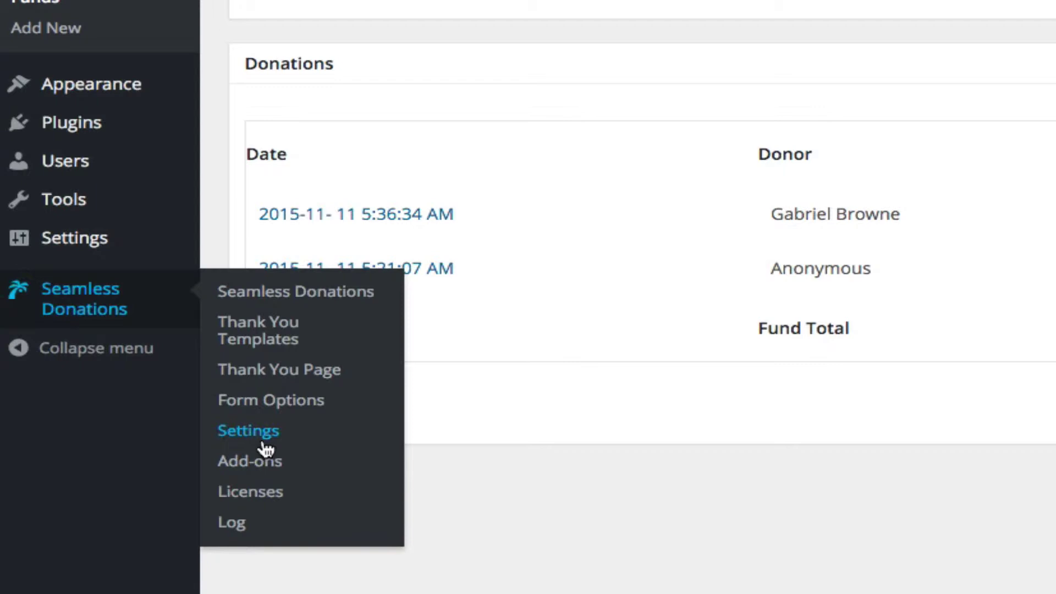
left_click(231, 435)
scroll(1028, 215, "down", 10)
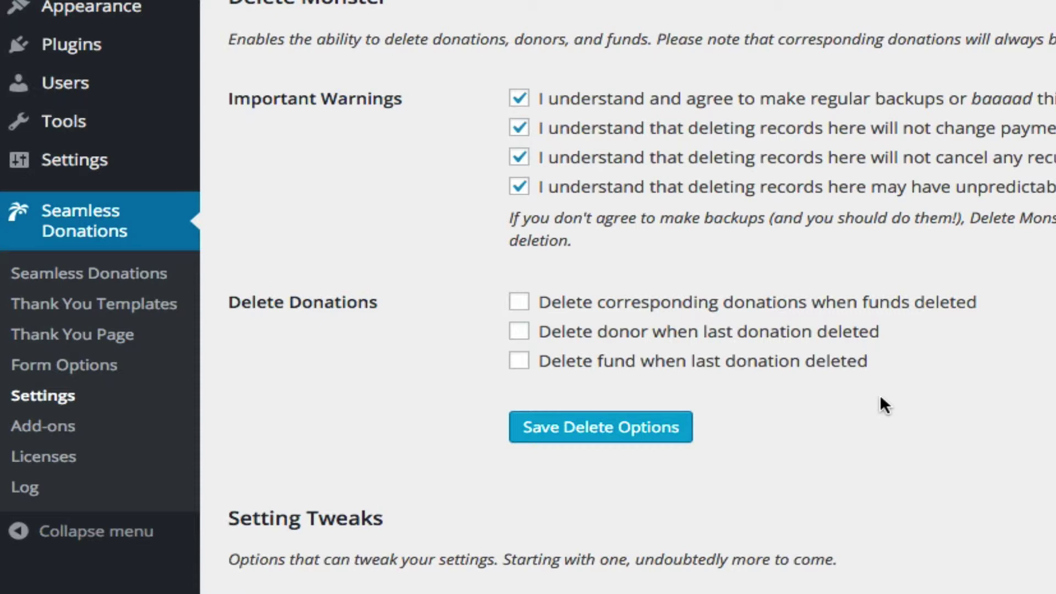
left_click(518, 304)
left_click(520, 333)
left_click(520, 363)
left_click(619, 430)
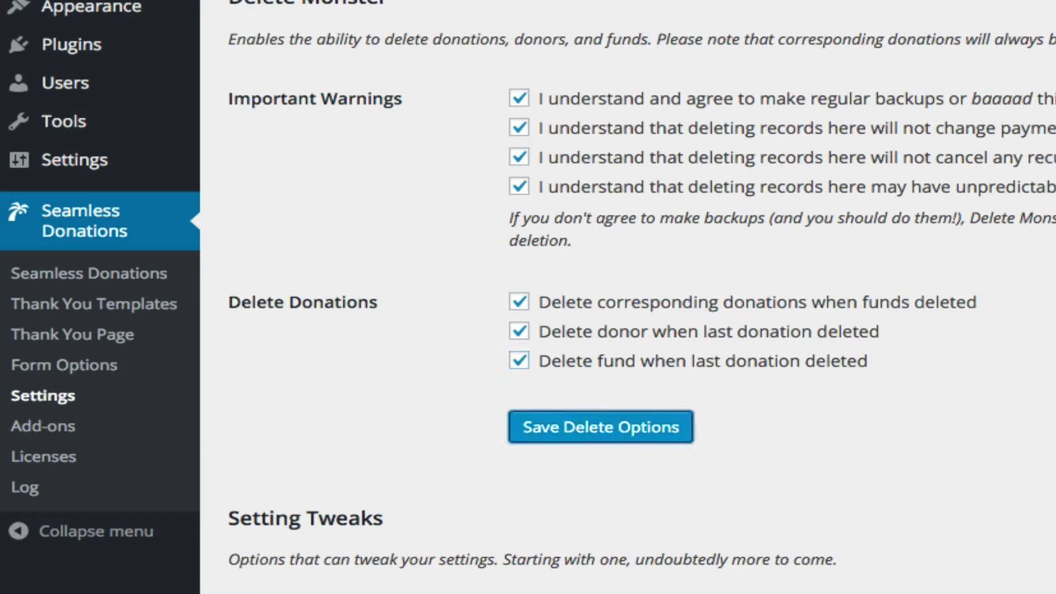
scroll(627, 297, "down", 8)
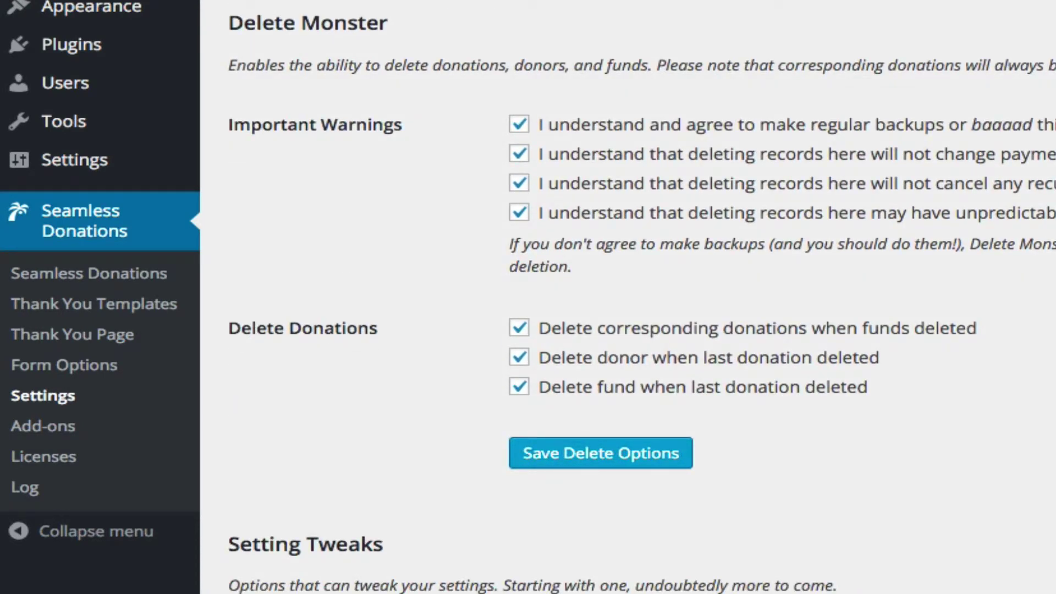
Trash the first donor's 9:24:54 PM donation and permanently delete it from the Trash
scroll(48, 214, "up", 6)
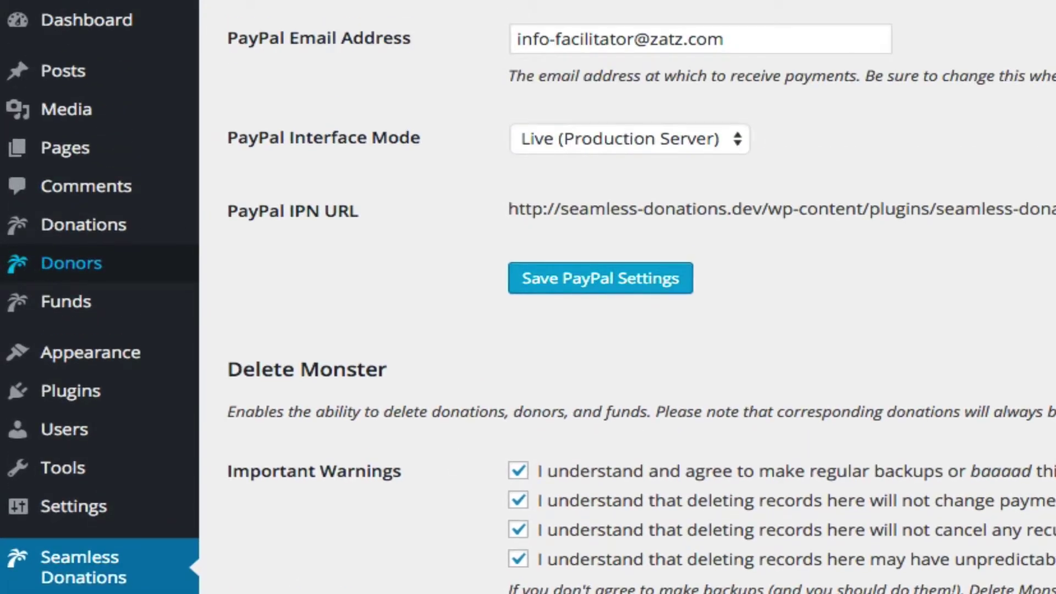
left_click(72, 263)
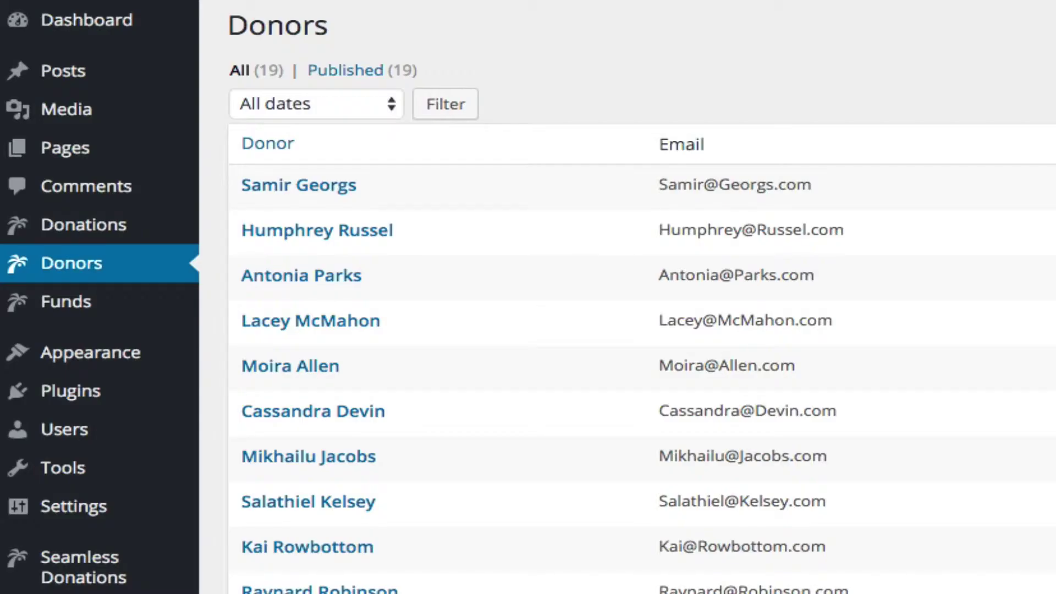
left_click(325, 190)
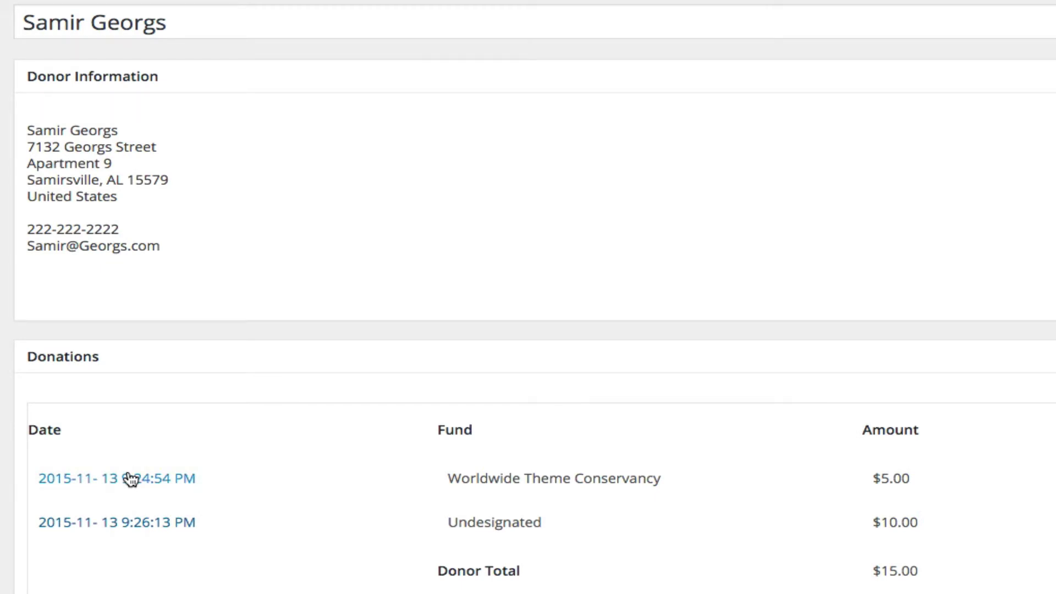
left_click(130, 479)
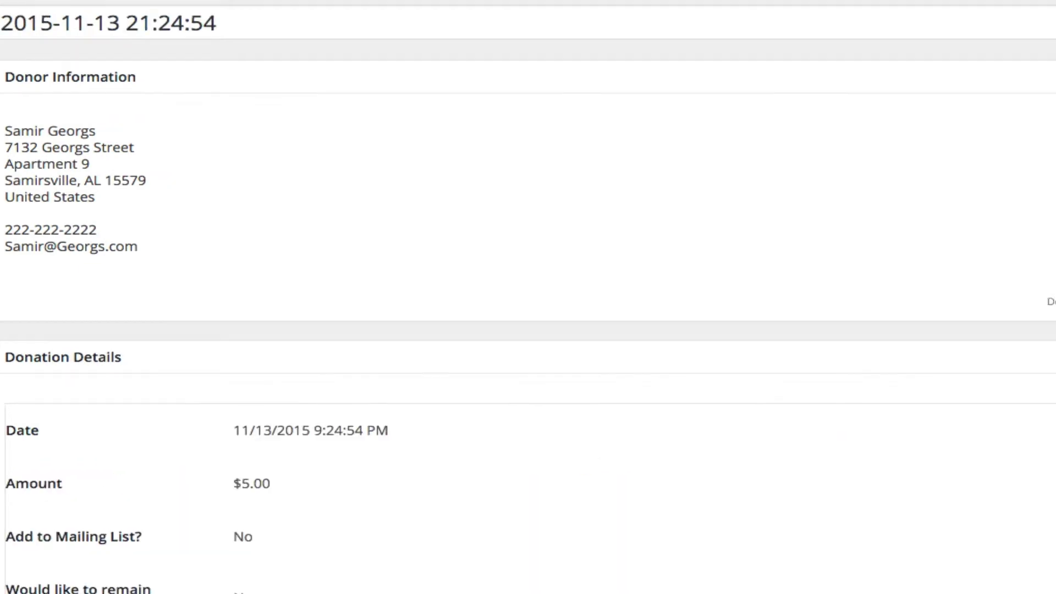
left_click(770, 205)
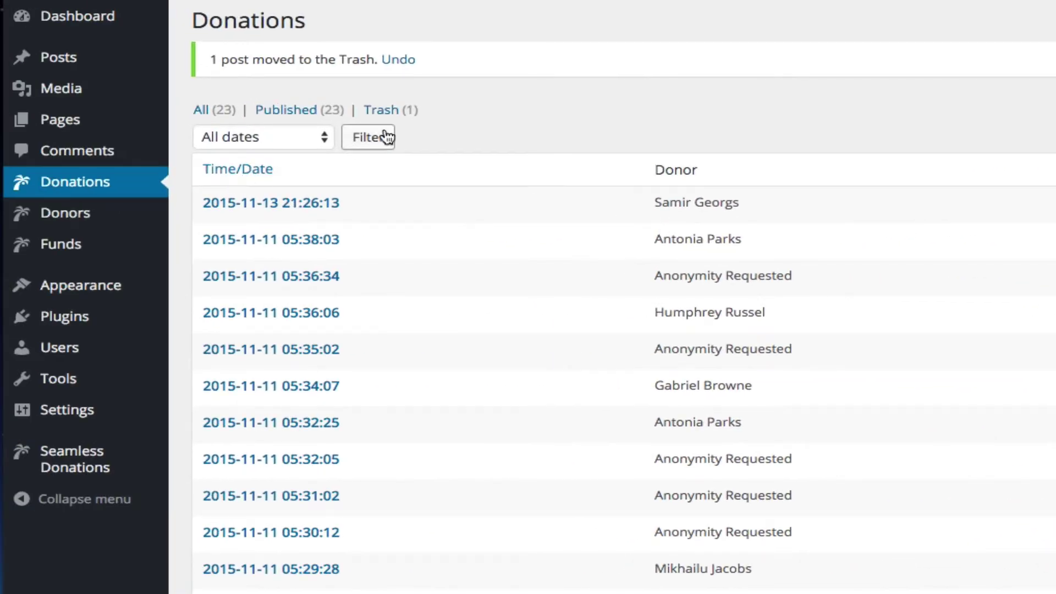
left_click(403, 114)
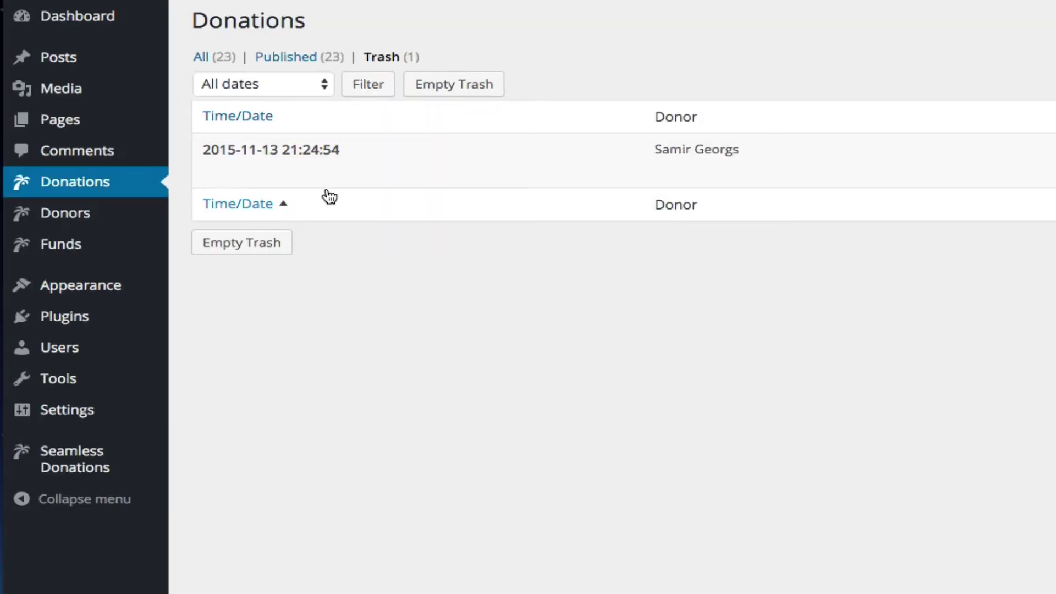
left_click(331, 169)
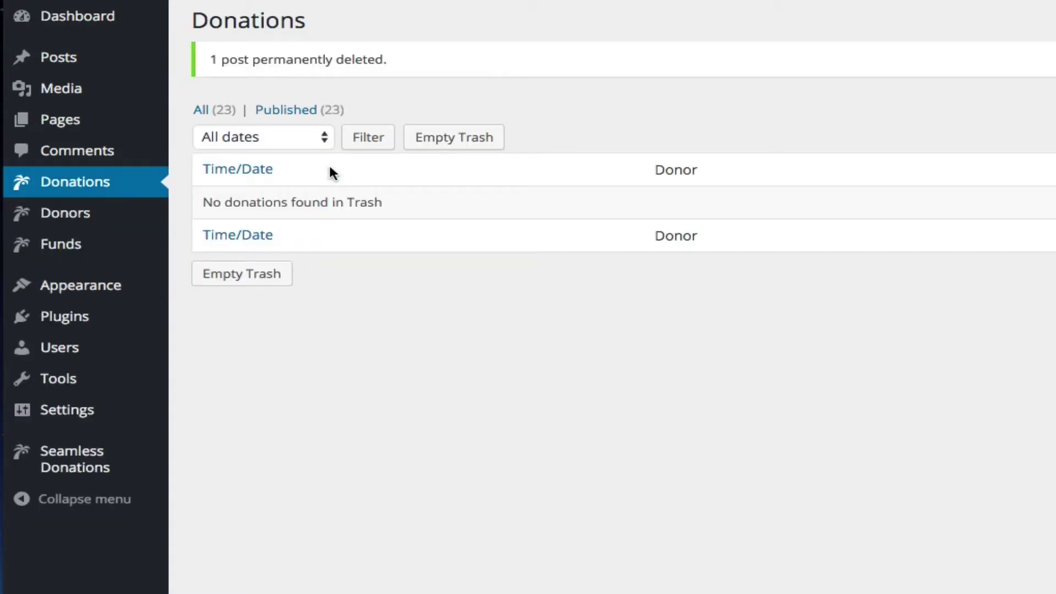
left_click(78, 217)
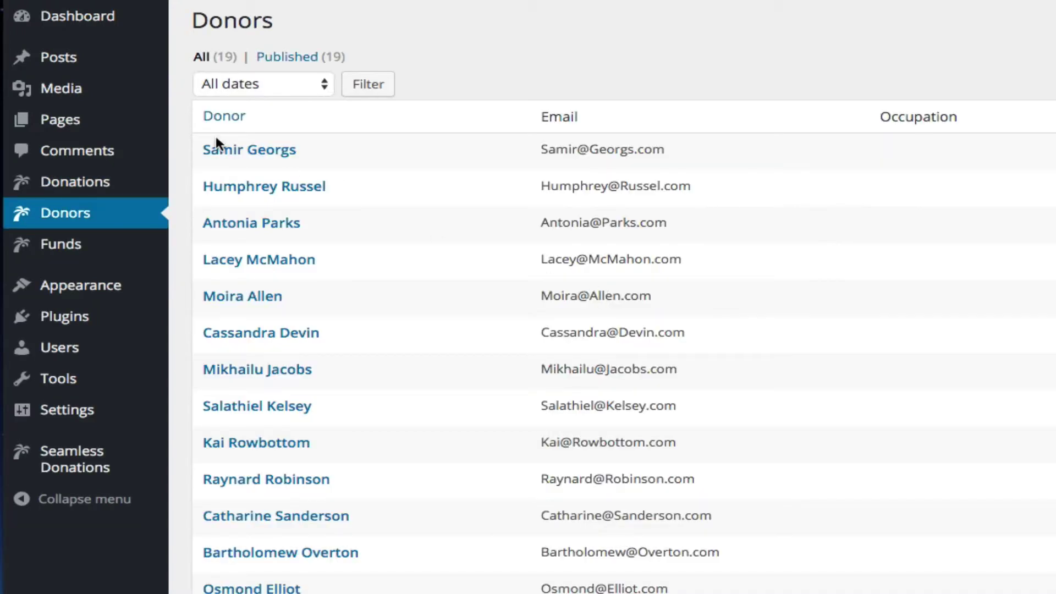
left_click(287, 151)
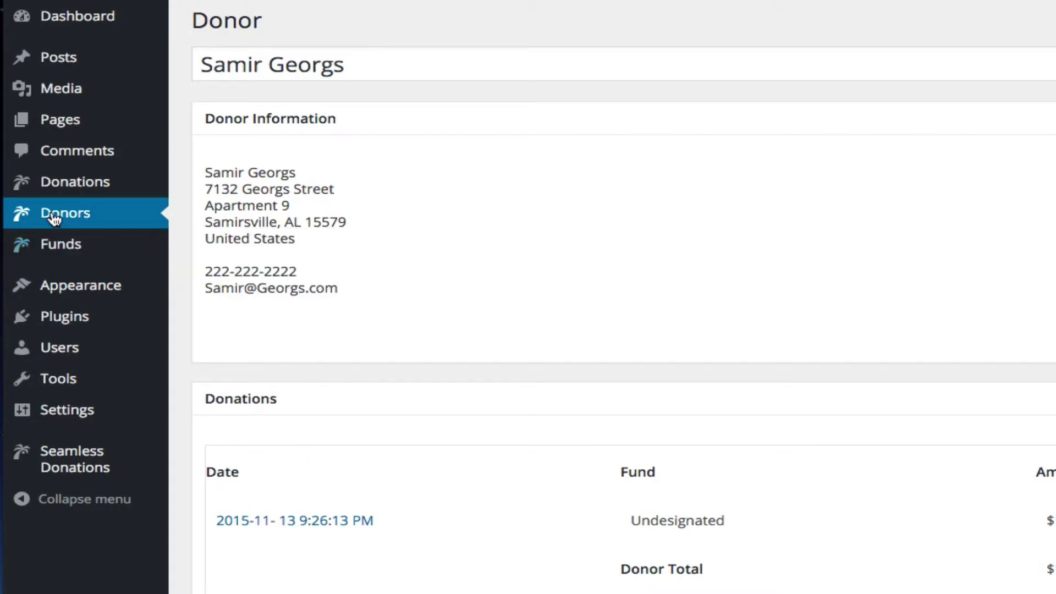
left_click(54, 188)
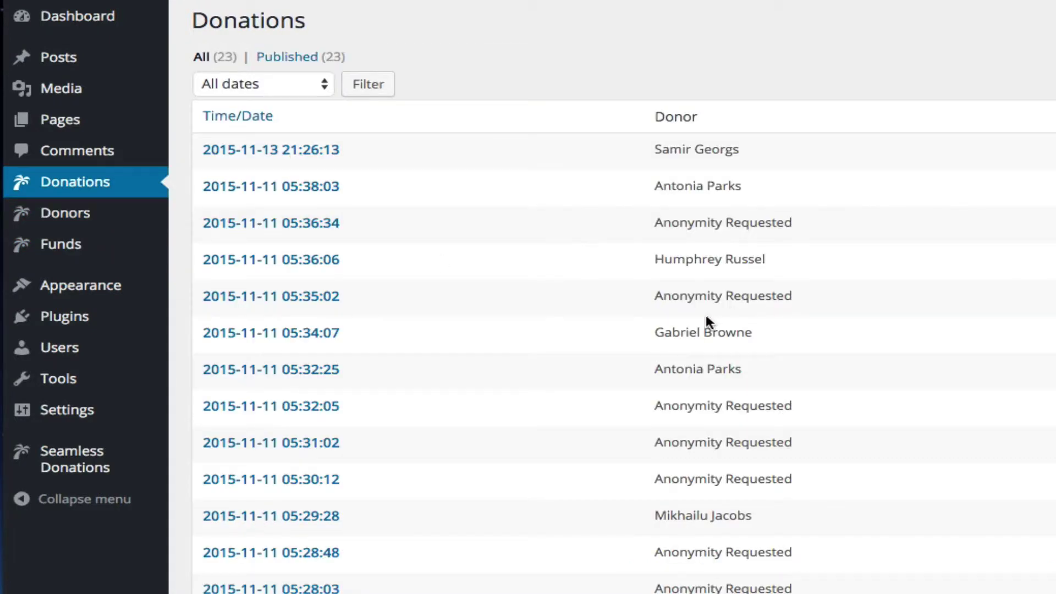
left_click(314, 151)
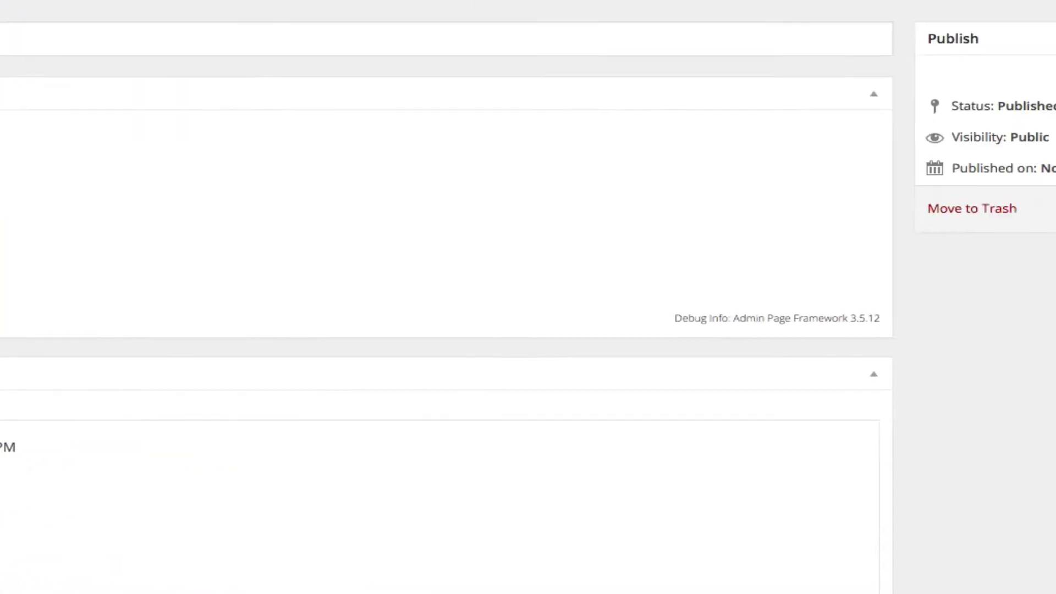
left_click(979, 209)
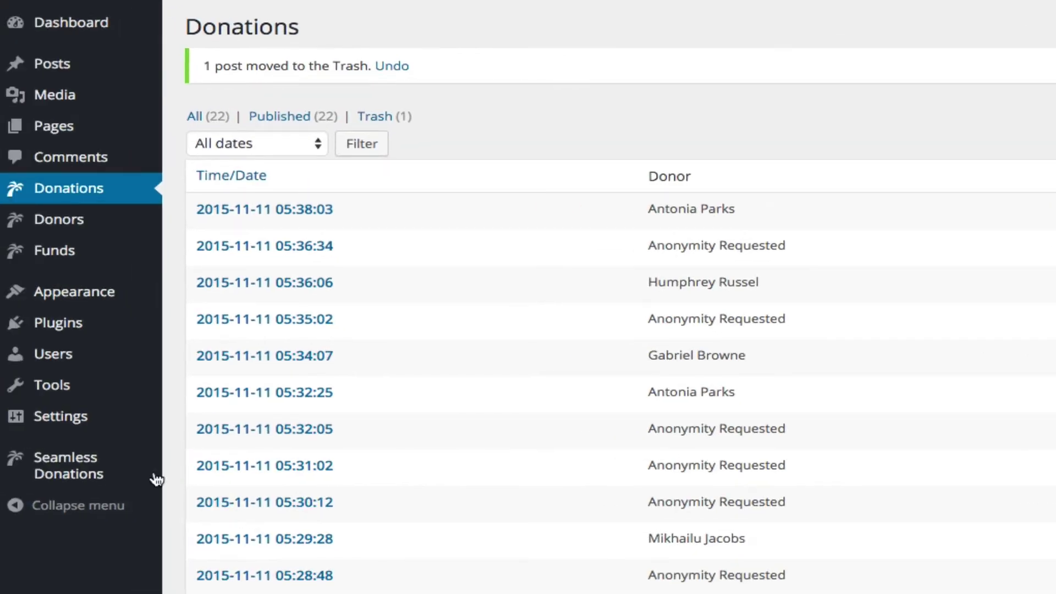
Review the Delete Monster settings and the top donor's record
mouse_move(86, 466)
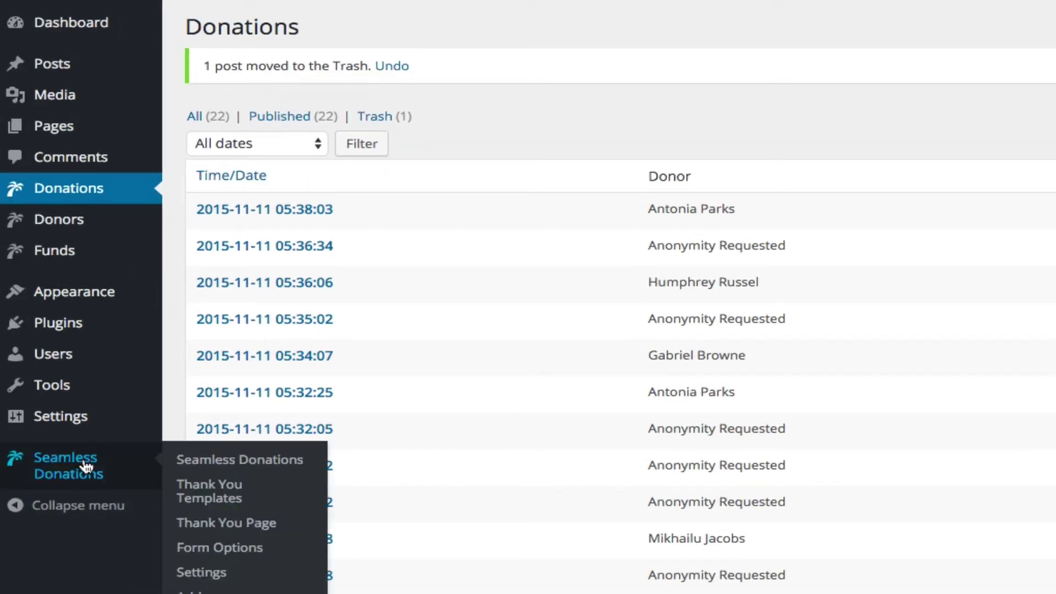
left_click(208, 573)
scroll(866, 299, "down", 10)
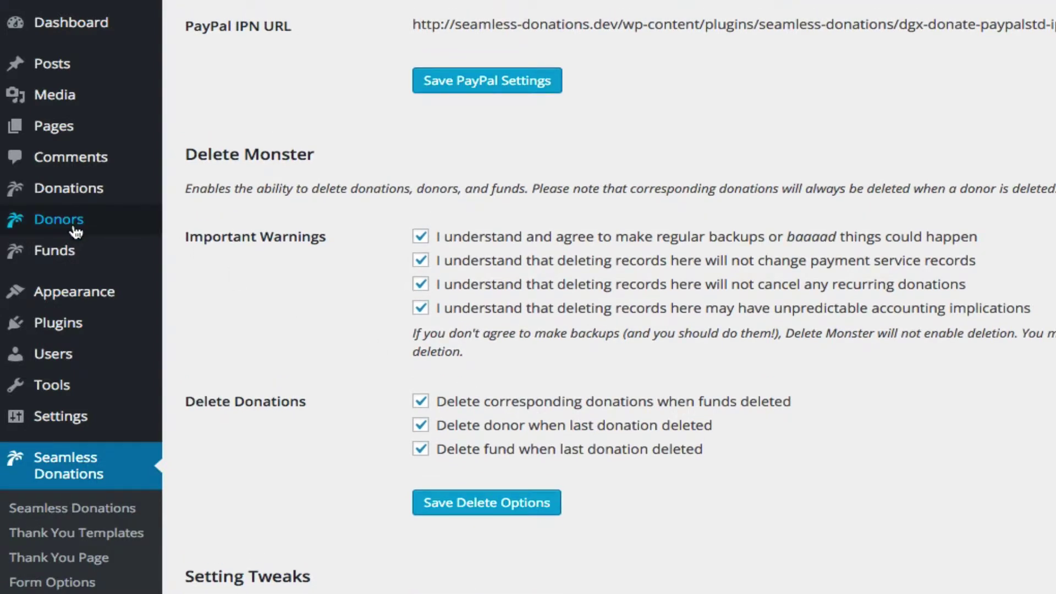
left_click(71, 221)
left_click(269, 158)
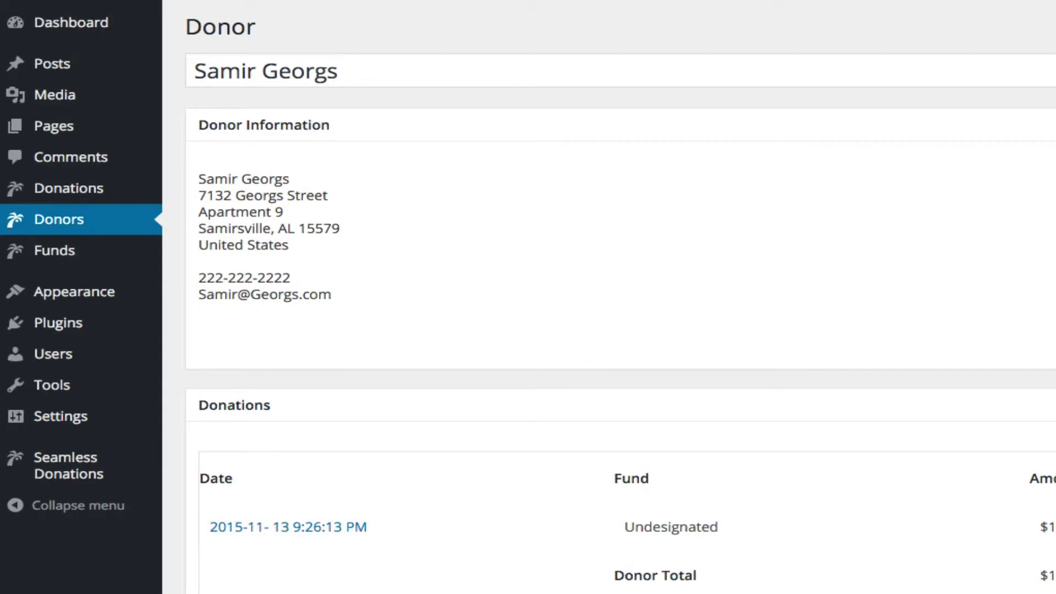
Permanently delete the trashed 2015-11-13 donation and confirm 18 donors remain
left_click(39, 193)
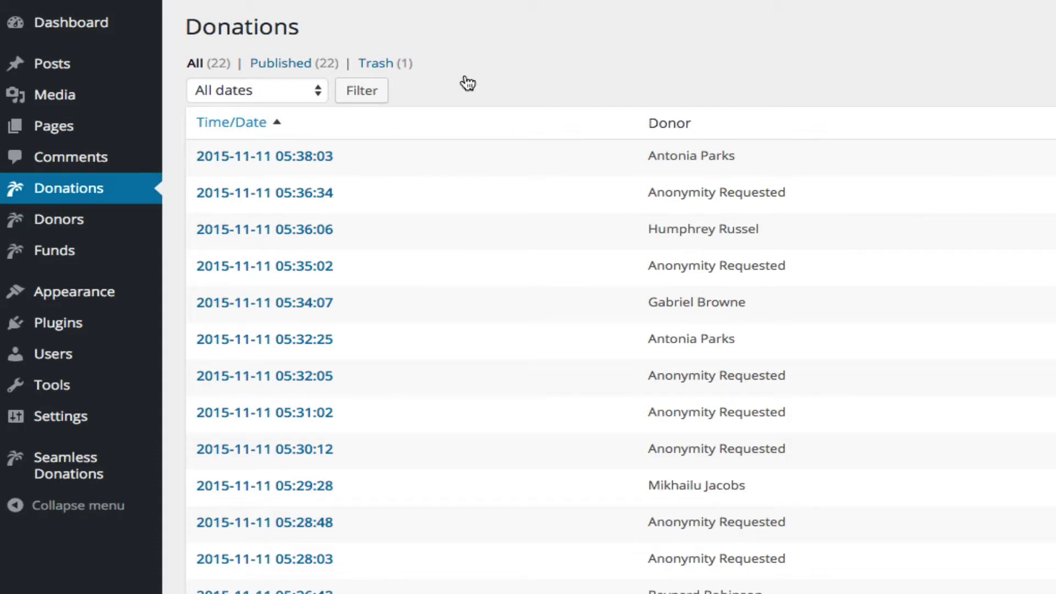
left_click(374, 62)
left_click(337, 174)
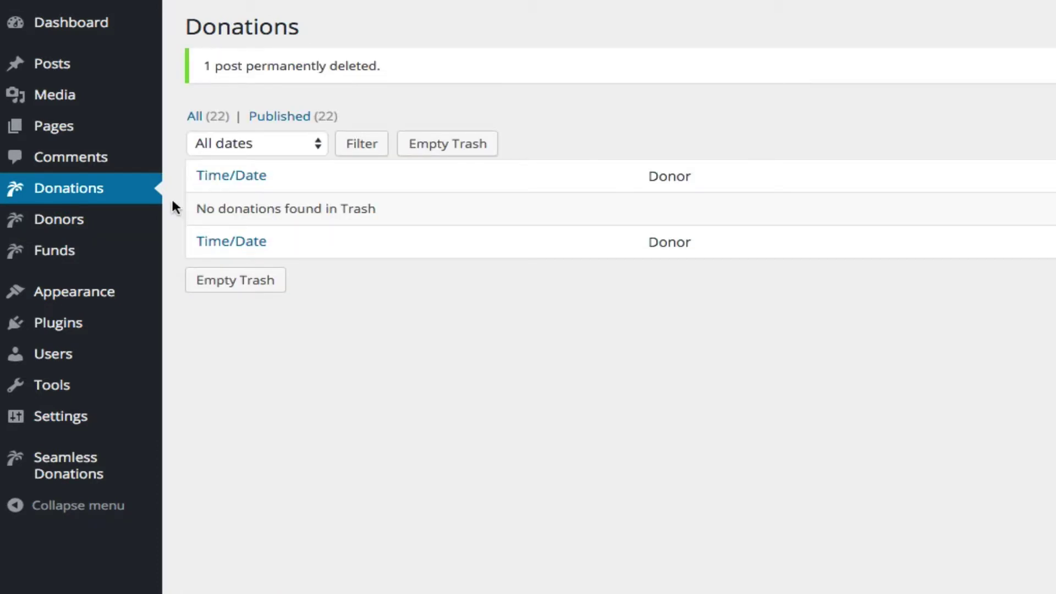
left_click(65, 219)
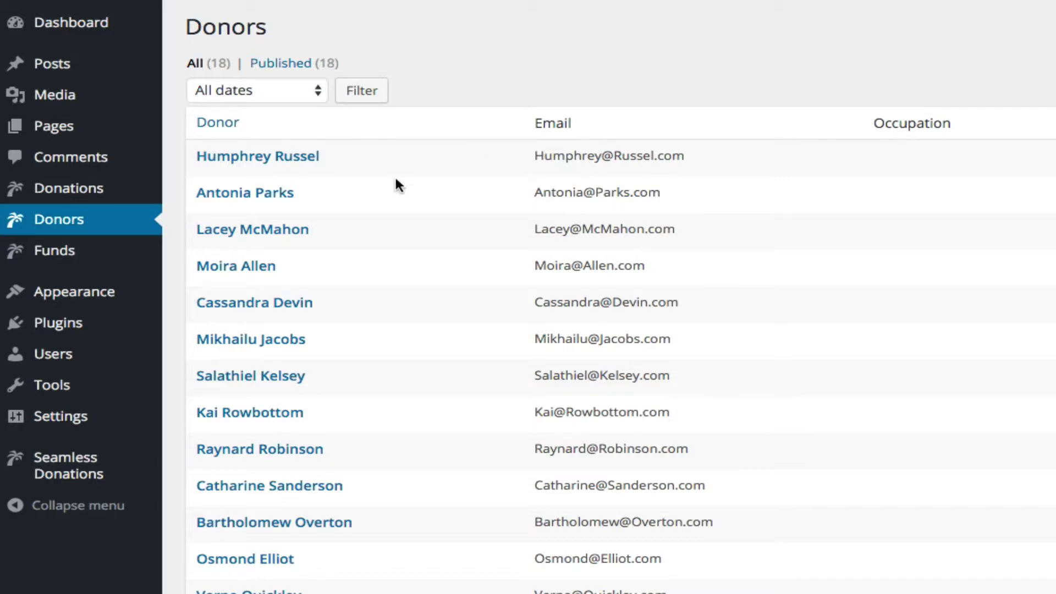
After viewing the third donor's 2015-11-11 5:32:05 AM donation, untick 'Delete donor when last donation deleted' and save
left_click(263, 230)
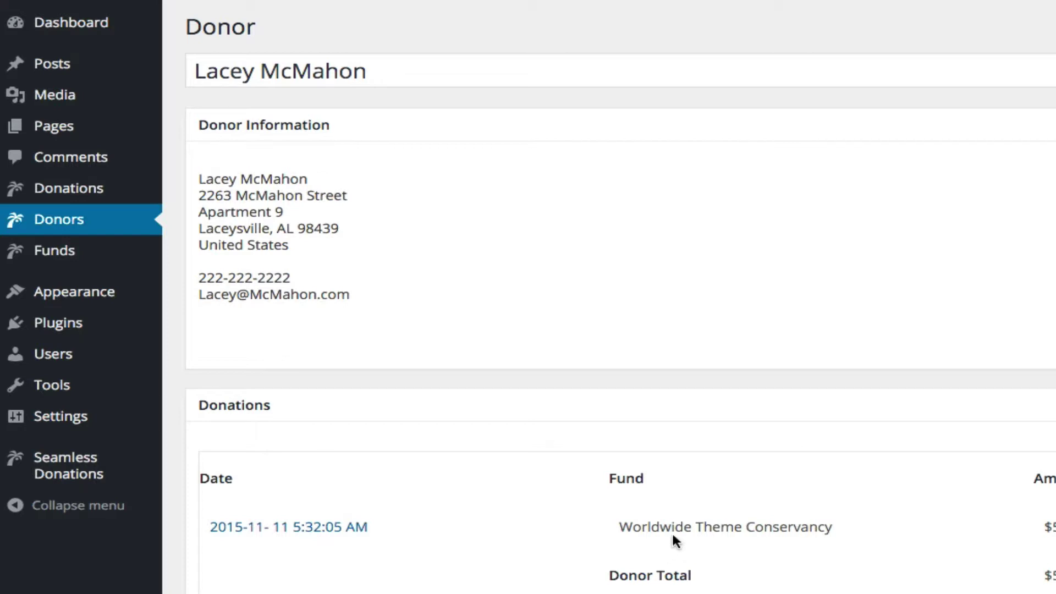
left_click(289, 529)
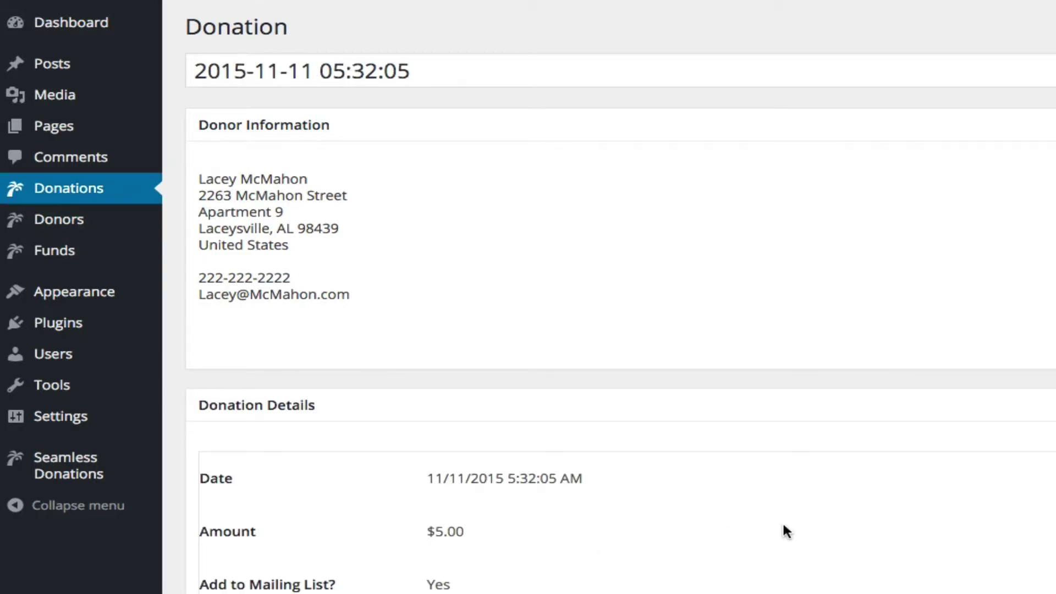
mouse_move(83, 489)
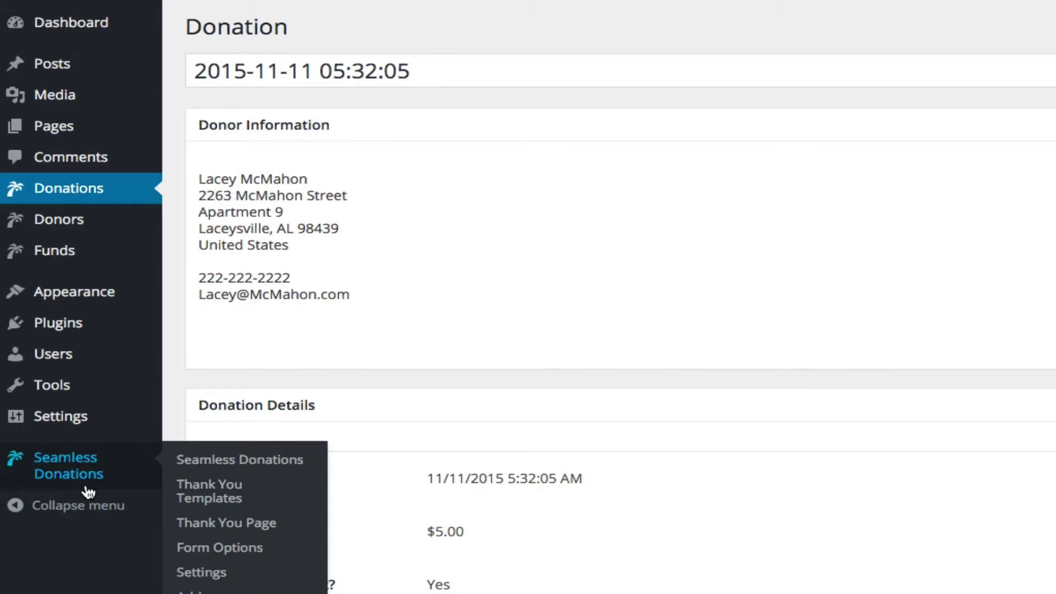
left_click(200, 571)
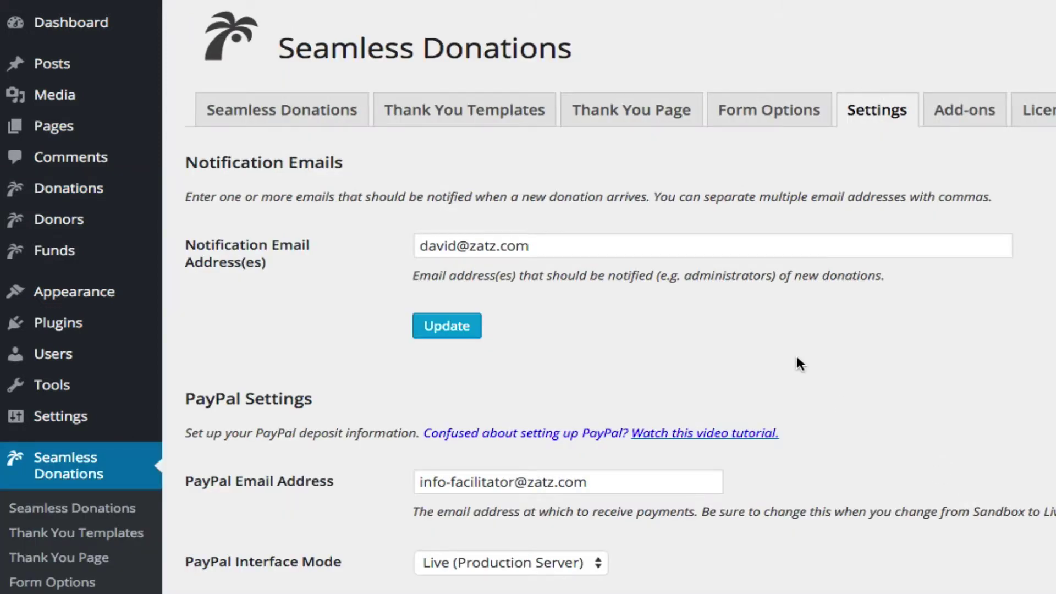
scroll(788, 415, "down", 10)
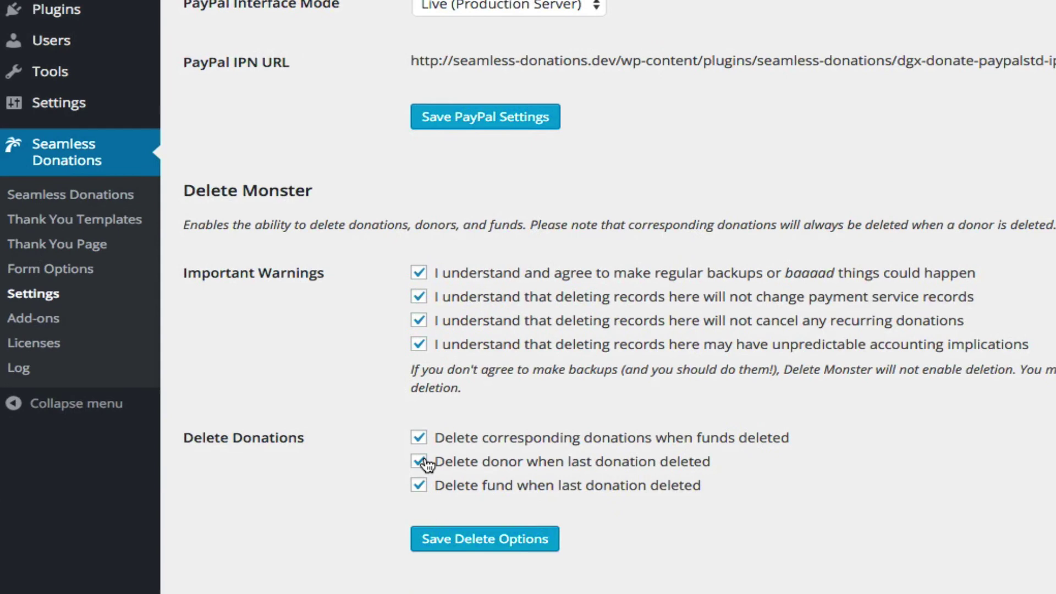
left_click(419, 462)
left_click(488, 537)
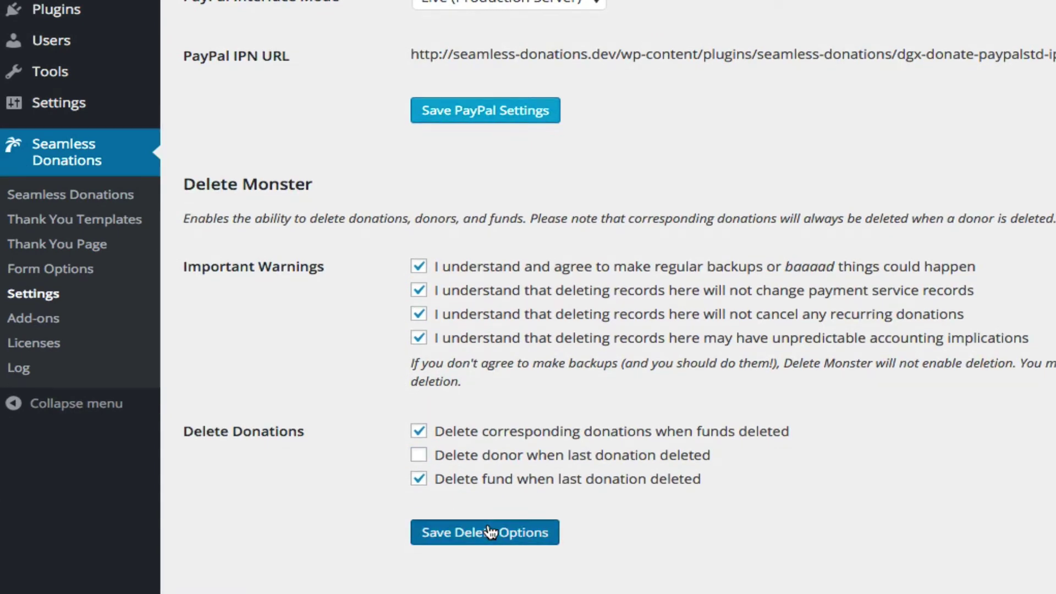
scroll(846, 208, "up", 10)
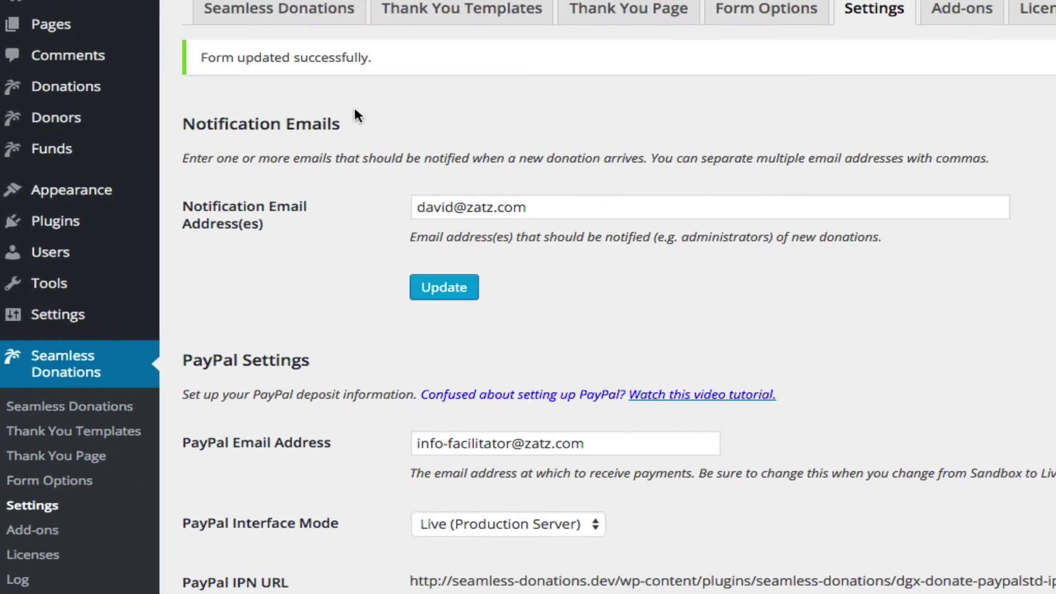
Move the third donor's 2015-11-11 donation to the trash
left_click(68, 88)
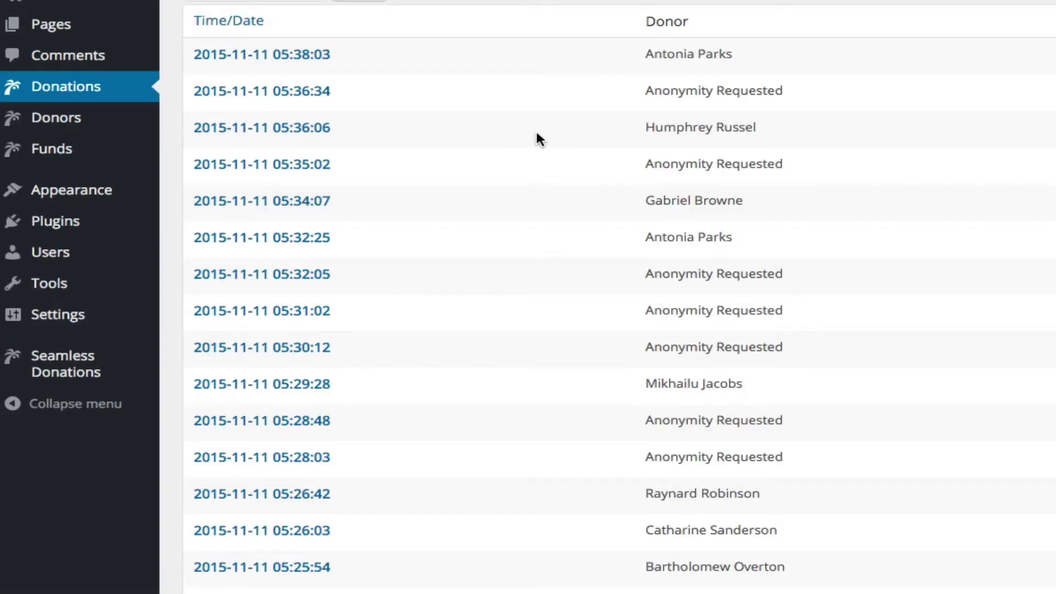
left_click(75, 122)
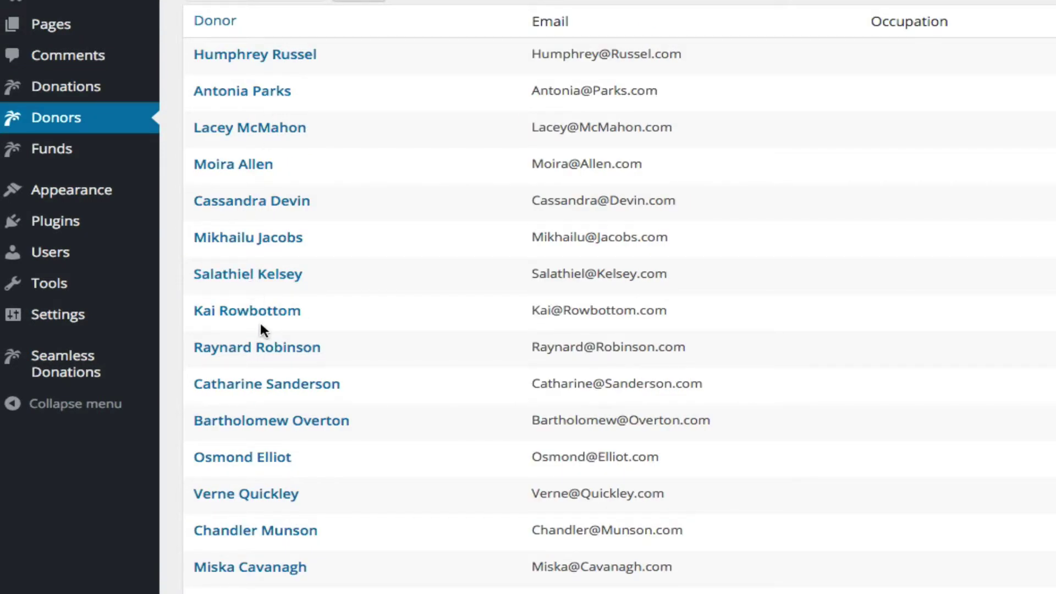
left_click(243, 130)
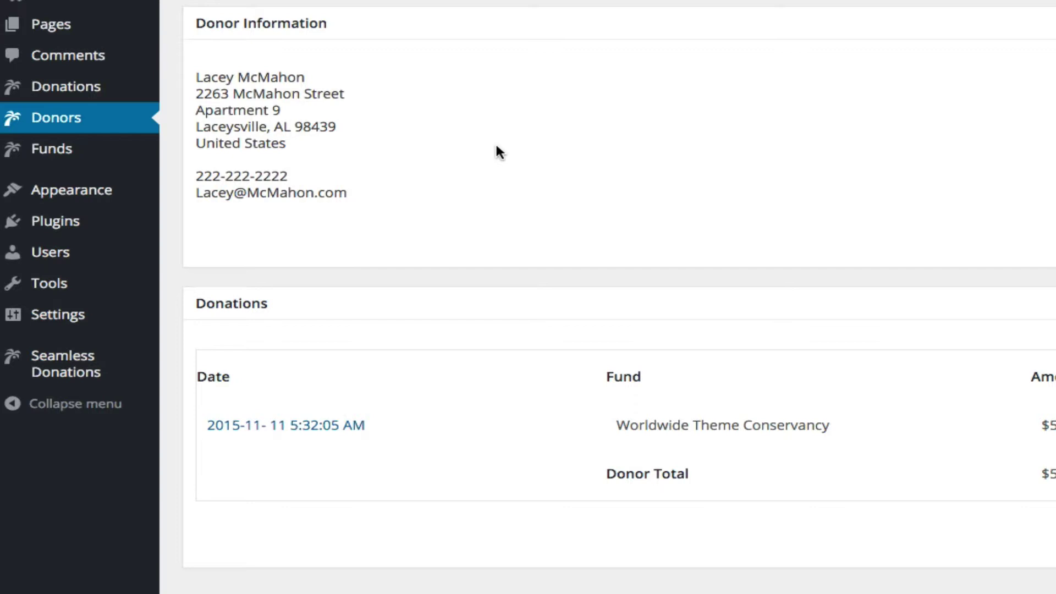
left_click(300, 429)
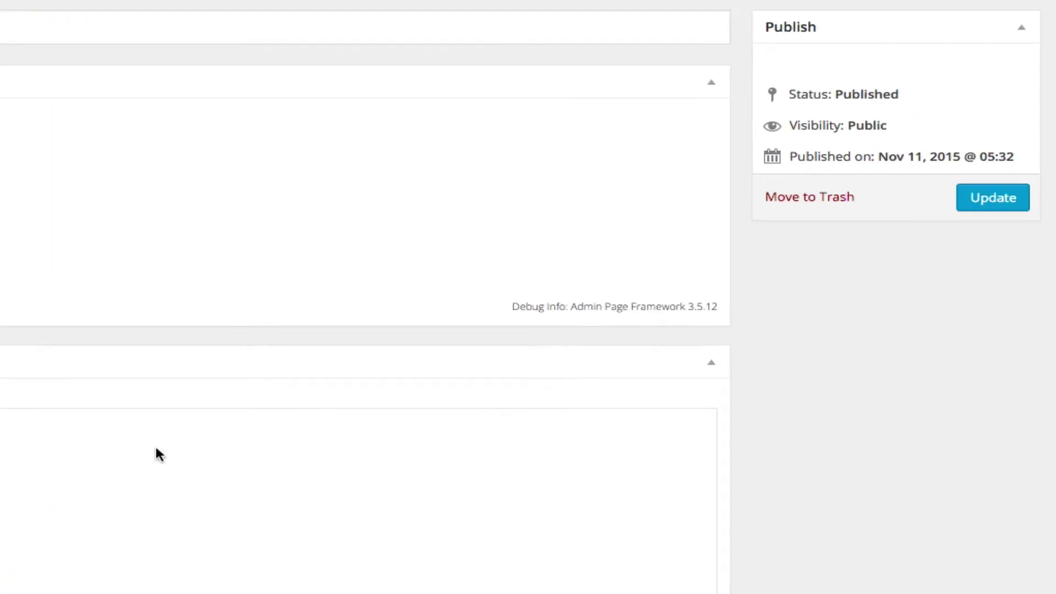
left_click(811, 201)
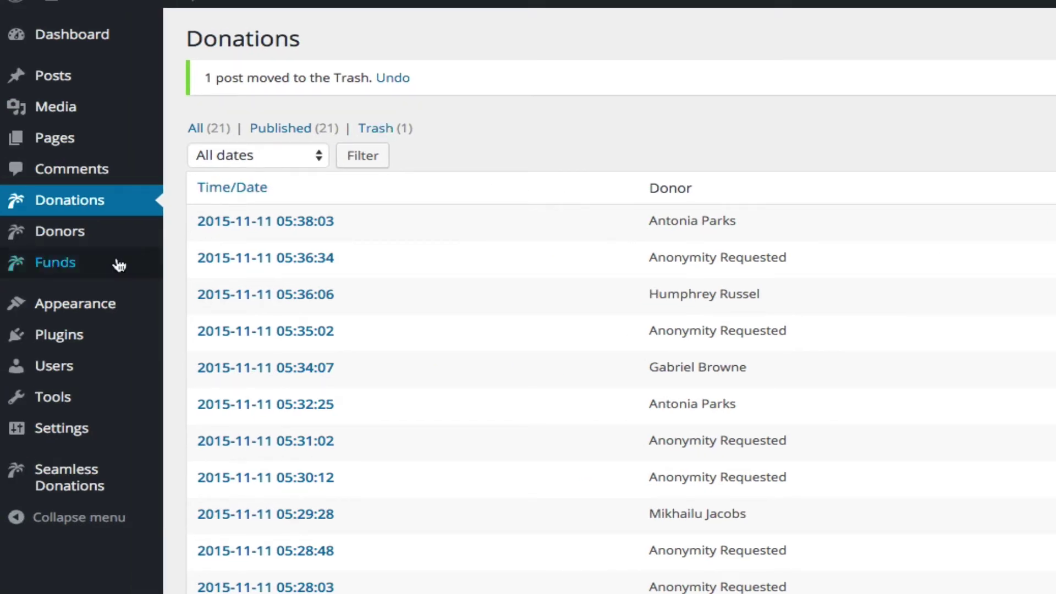
Recheck the third donor's record, then view the trashed donations and return to Donors
left_click(160, 245)
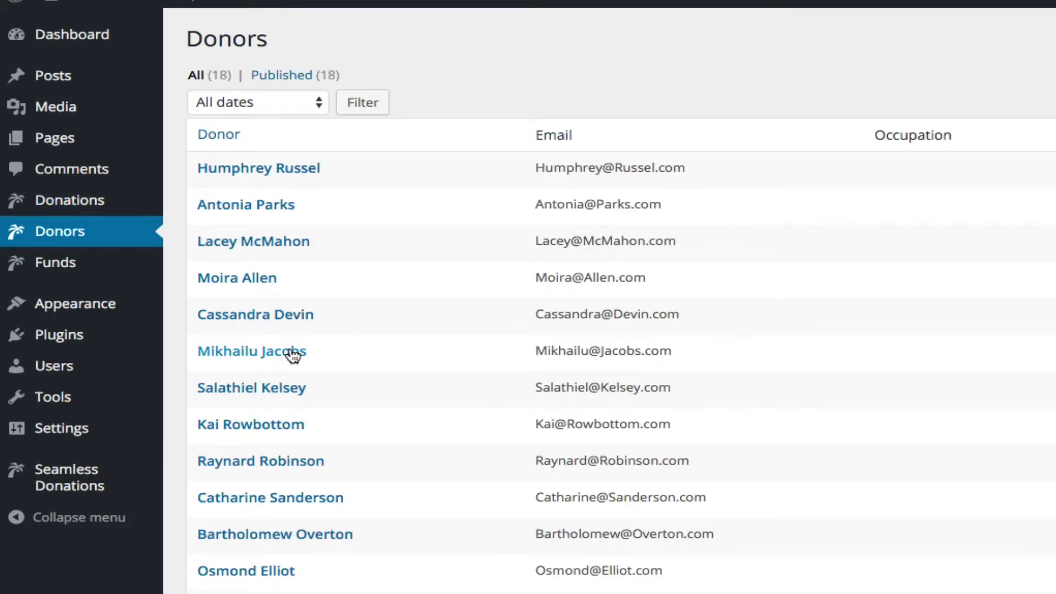
left_click(247, 244)
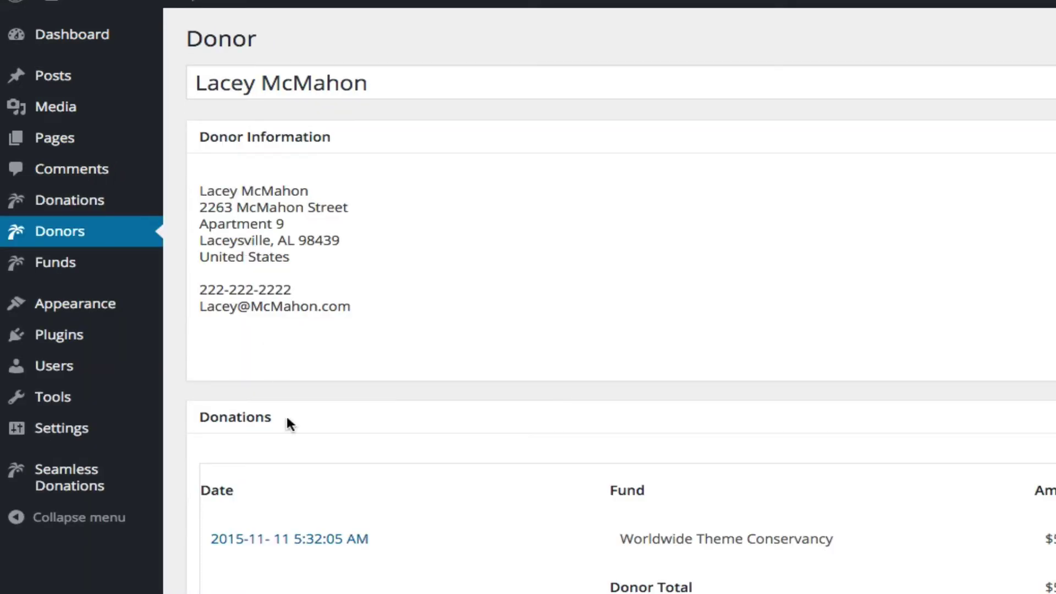
left_click(280, 549)
left_click(81, 199)
left_click(379, 77)
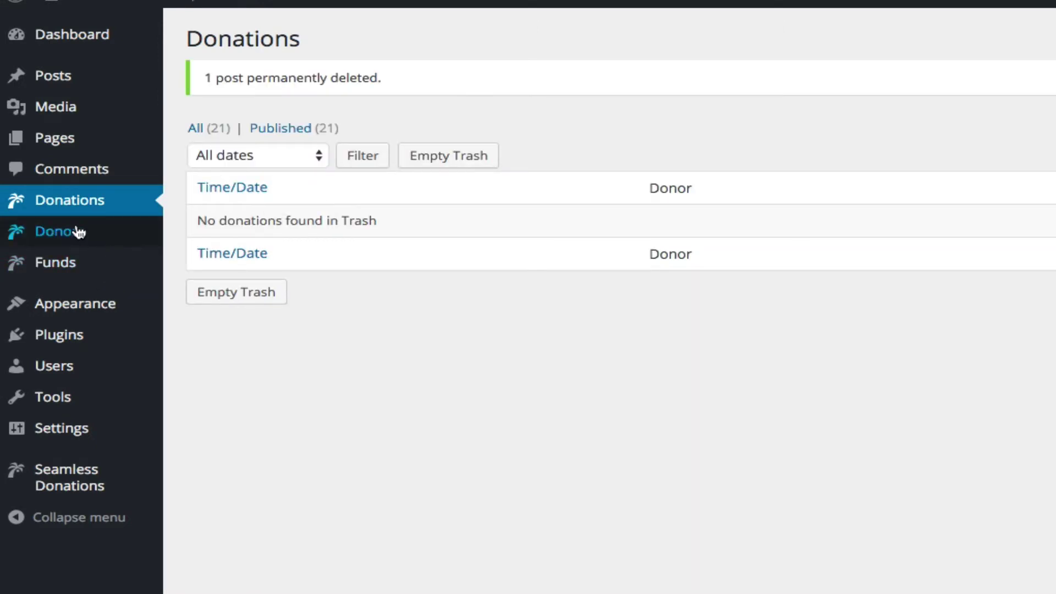
left_click(71, 231)
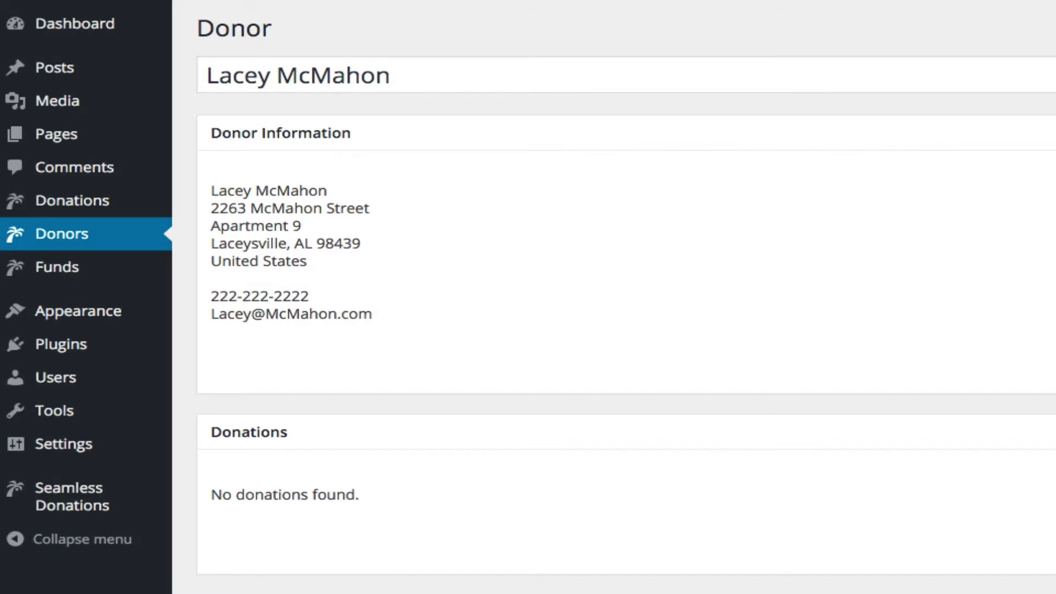
After viewing the Internation Kitten Video Association fund, untick 'Delete fund when last donation deleted' and save
left_click(39, 275)
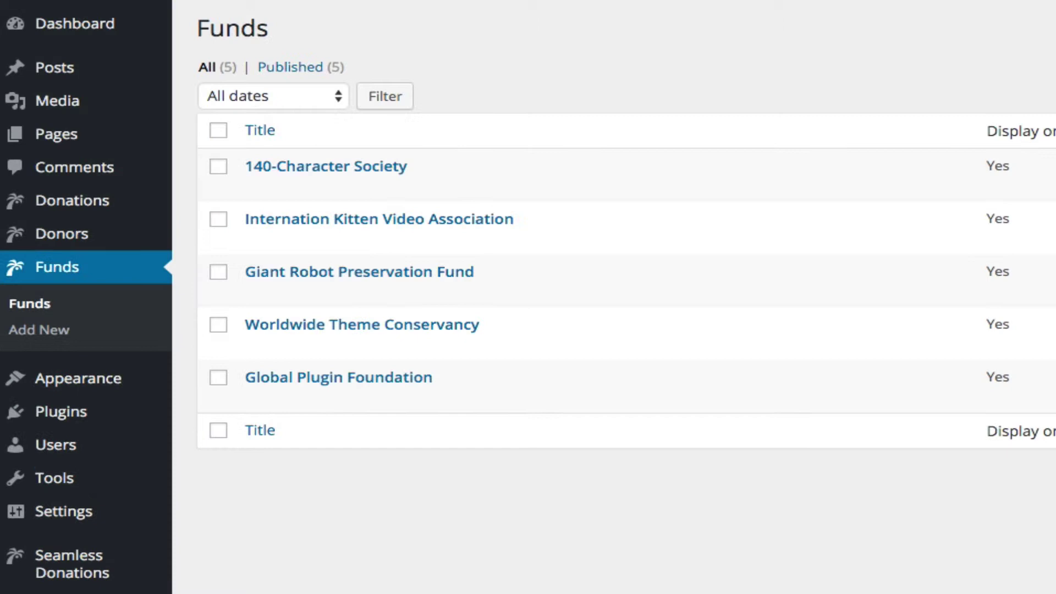
left_click(368, 221)
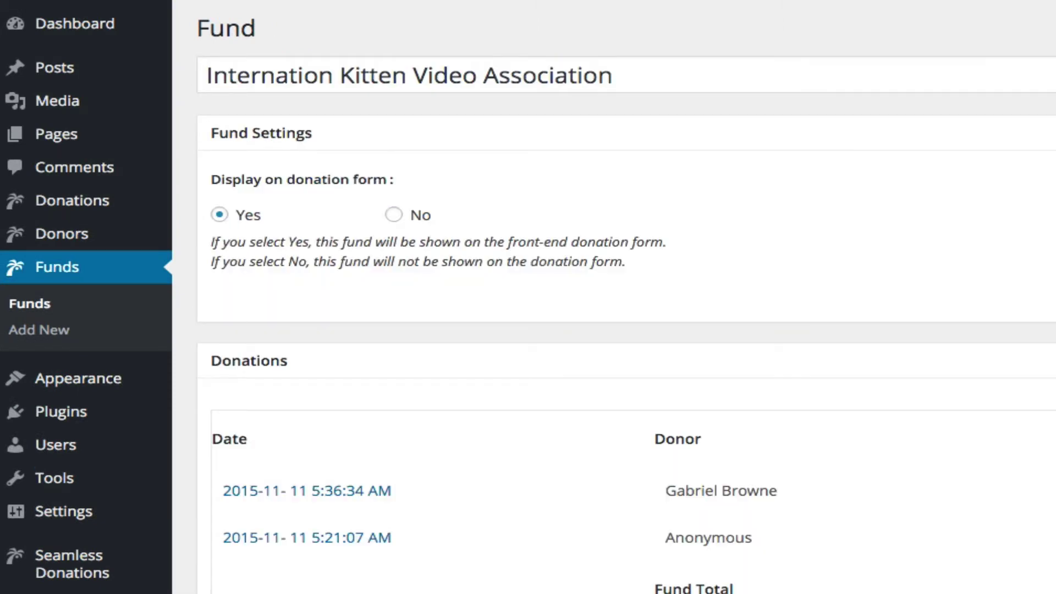
mouse_move(81, 578)
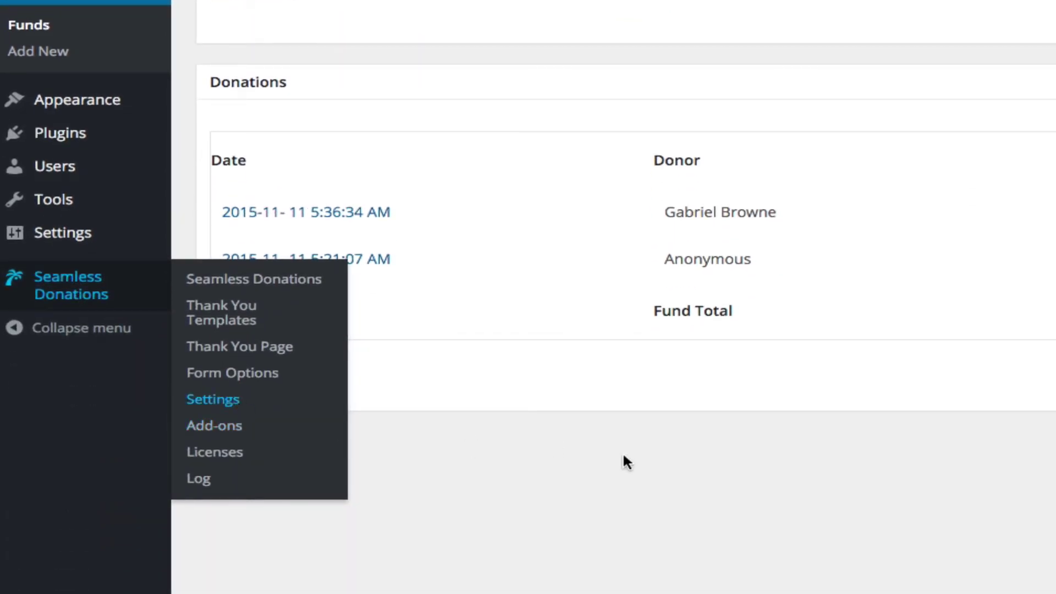
scroll(708, 333, "down", 10)
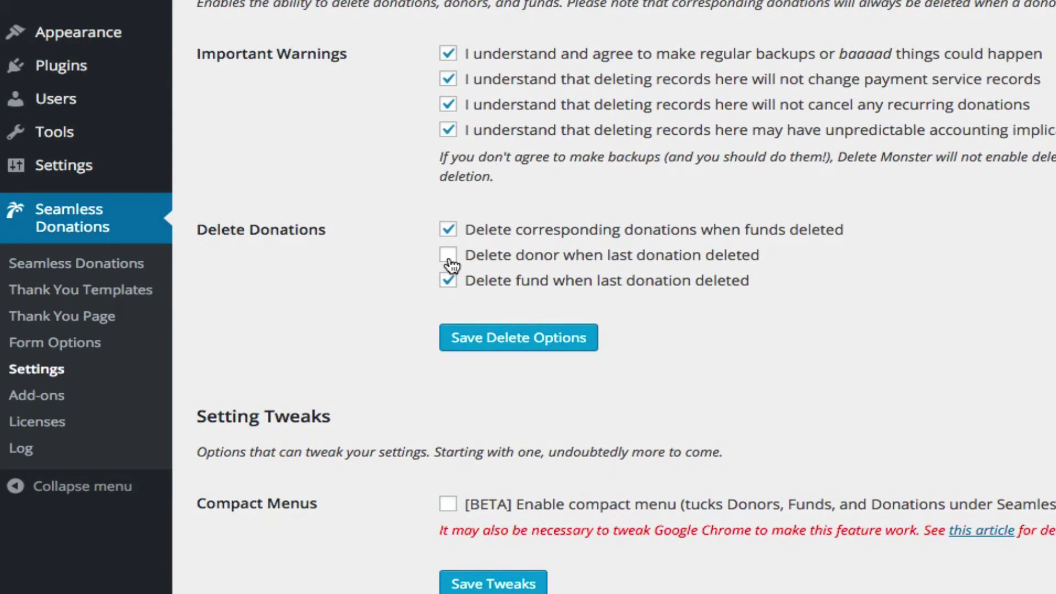
scroll(46, 136, "up", 3)
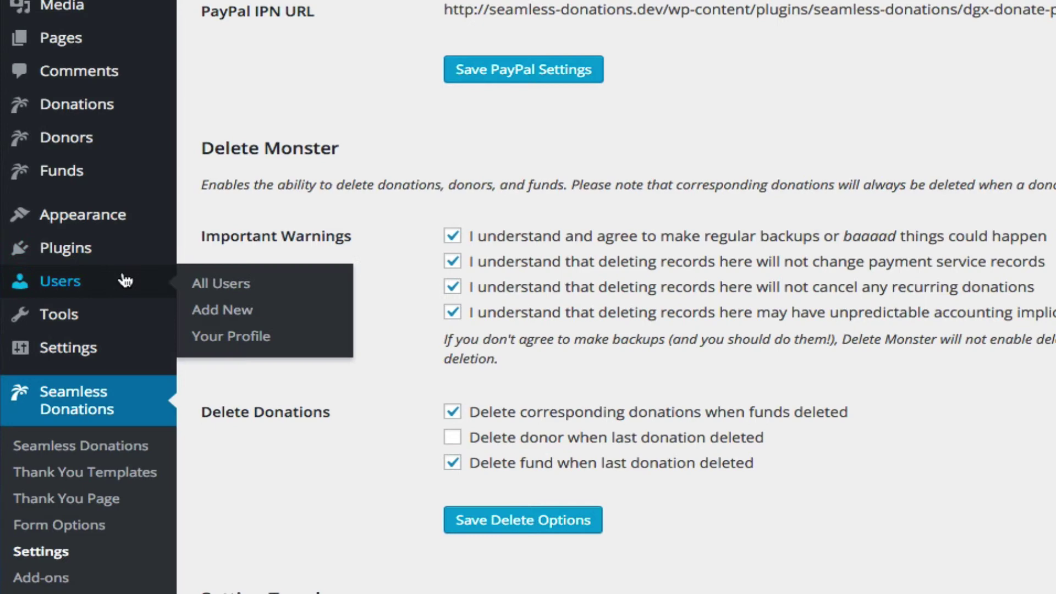
left_click(462, 467)
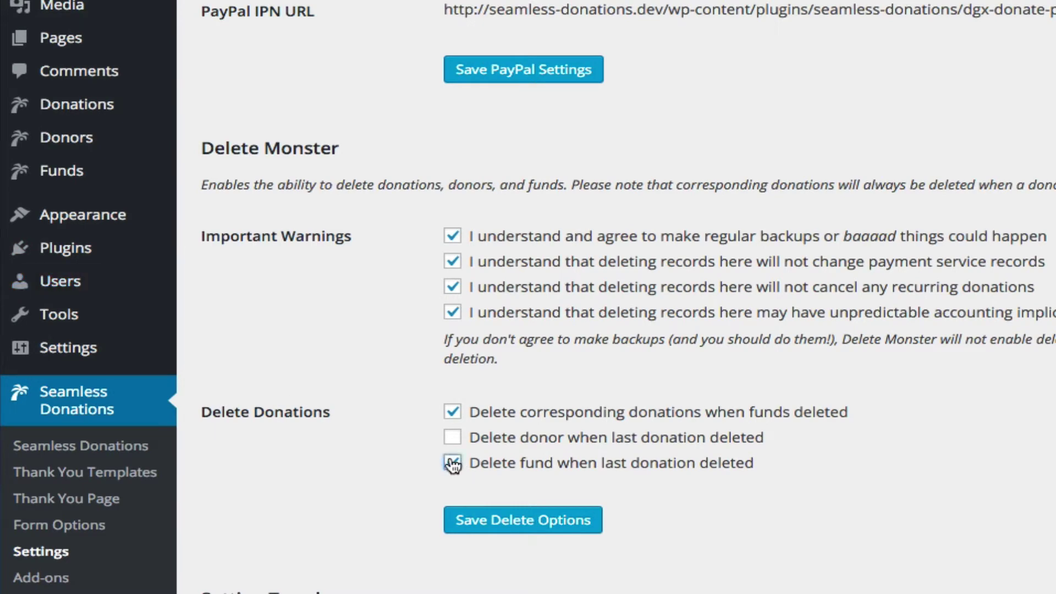
left_click(515, 528)
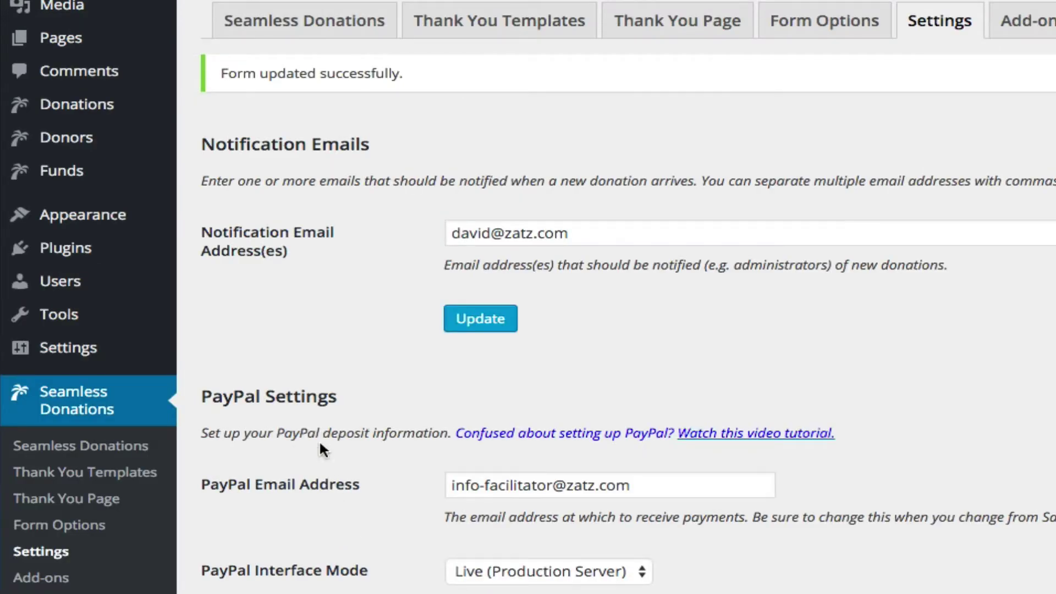
Move both of the Internation Kitten Video Association fund's donations to the trash
left_click(62, 172)
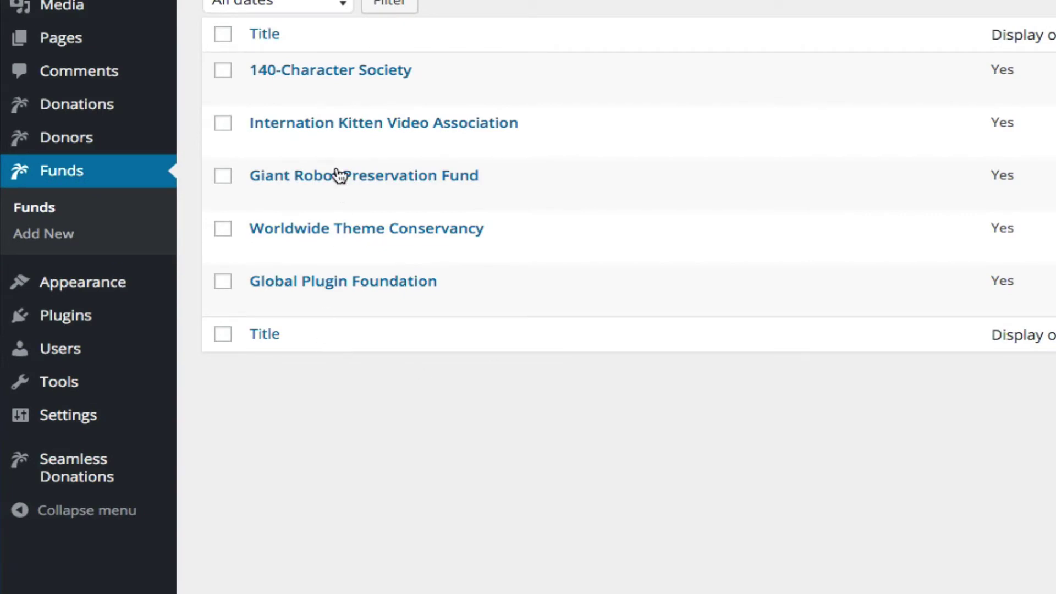
left_click(337, 125)
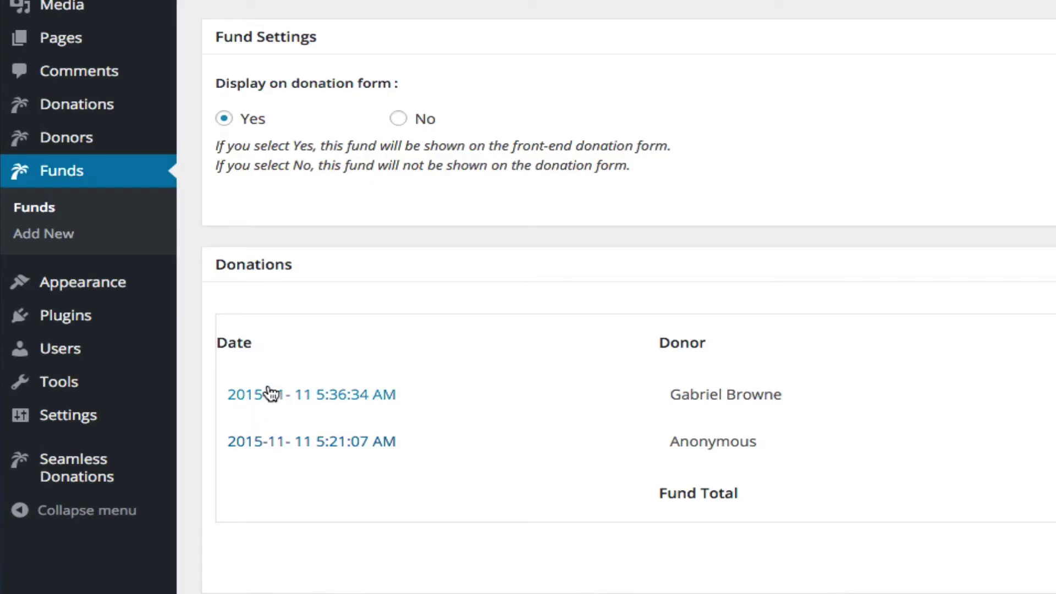
left_click(270, 393)
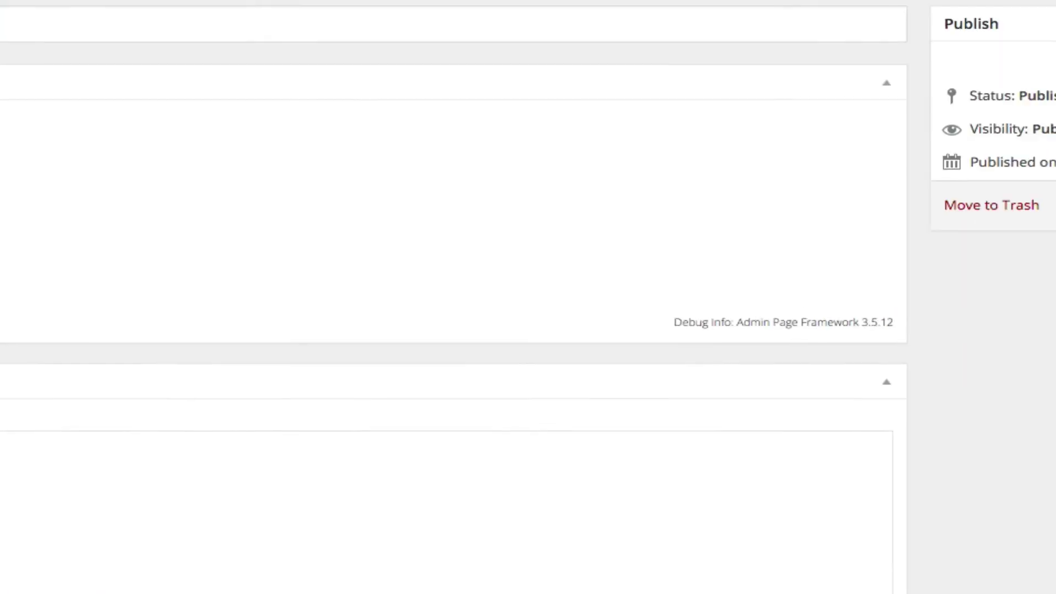
left_click(763, 221)
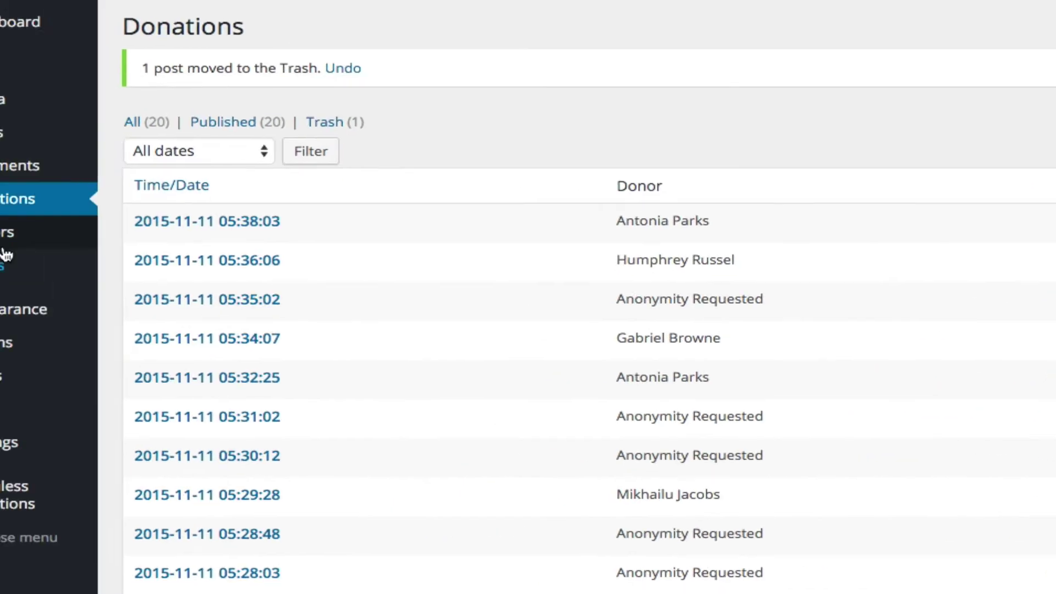
left_click(3, 266)
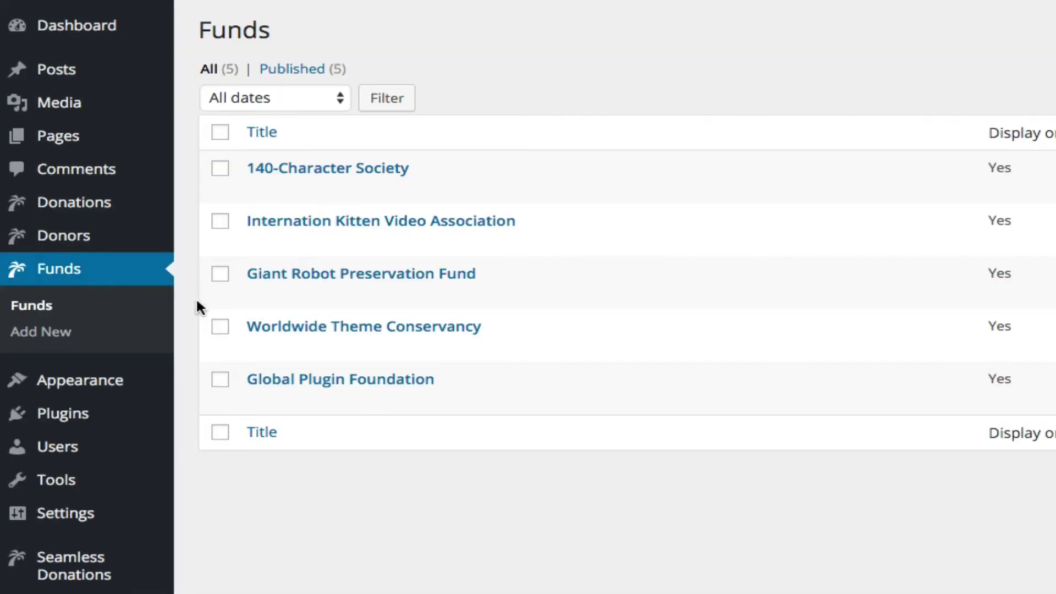
left_click(338, 223)
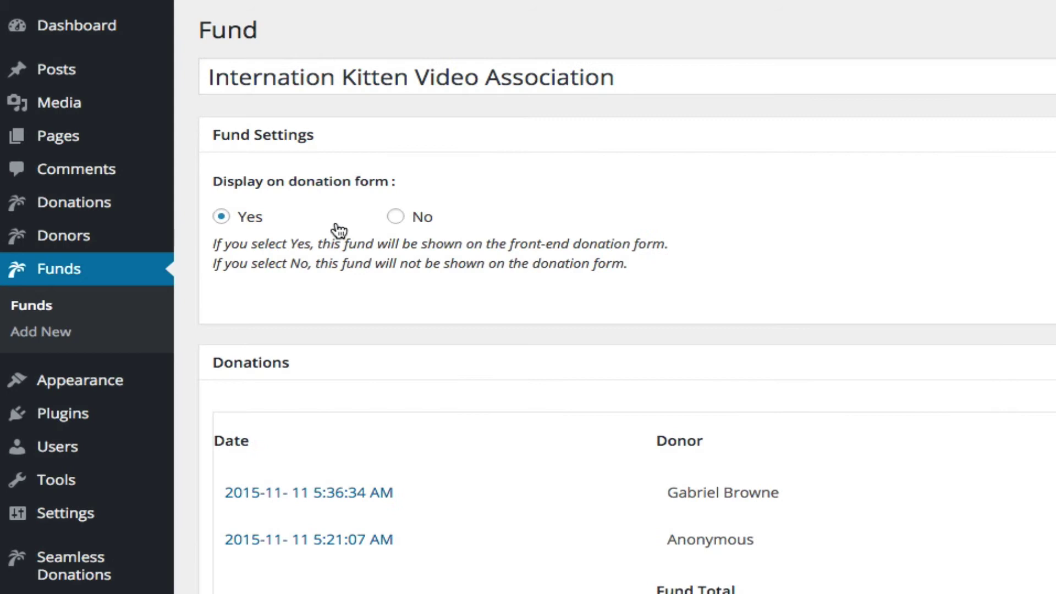
left_click(319, 542)
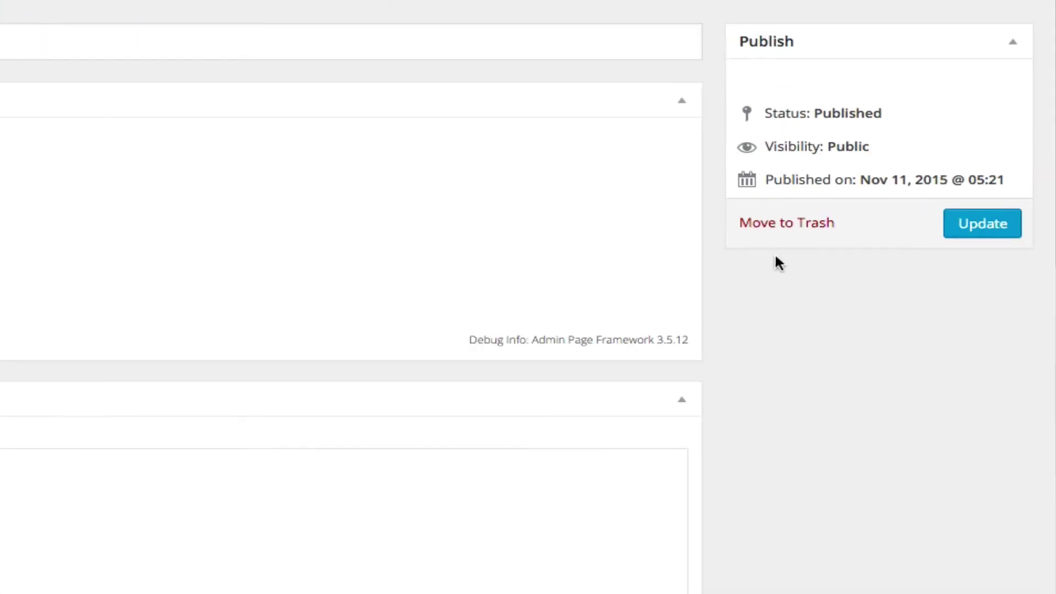
left_click(799, 224)
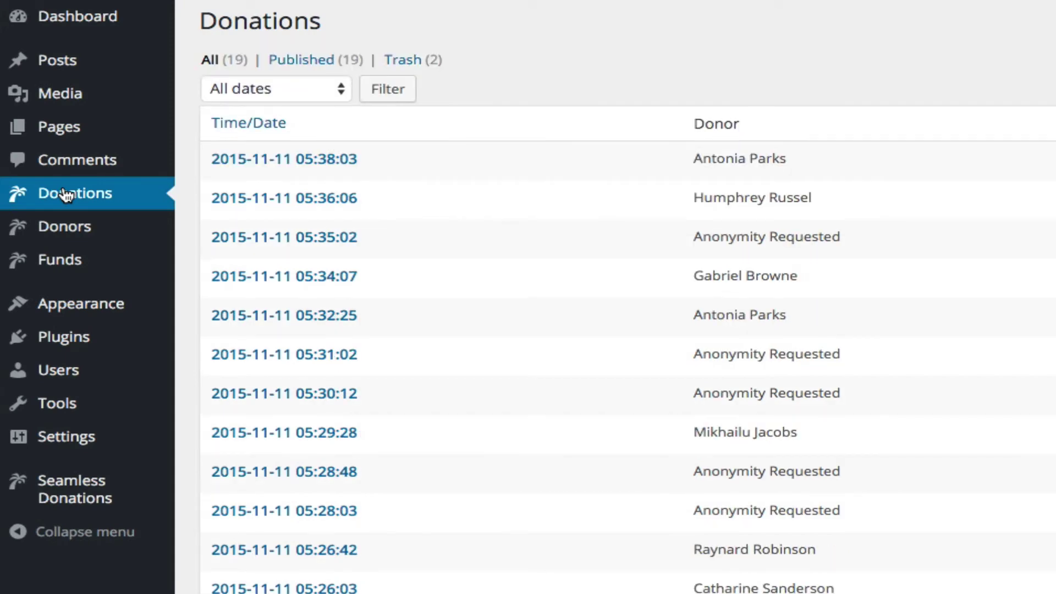
Permanently delete the trashed donations and confirm the Kitten Video fund shows no donations
left_click(425, 64)
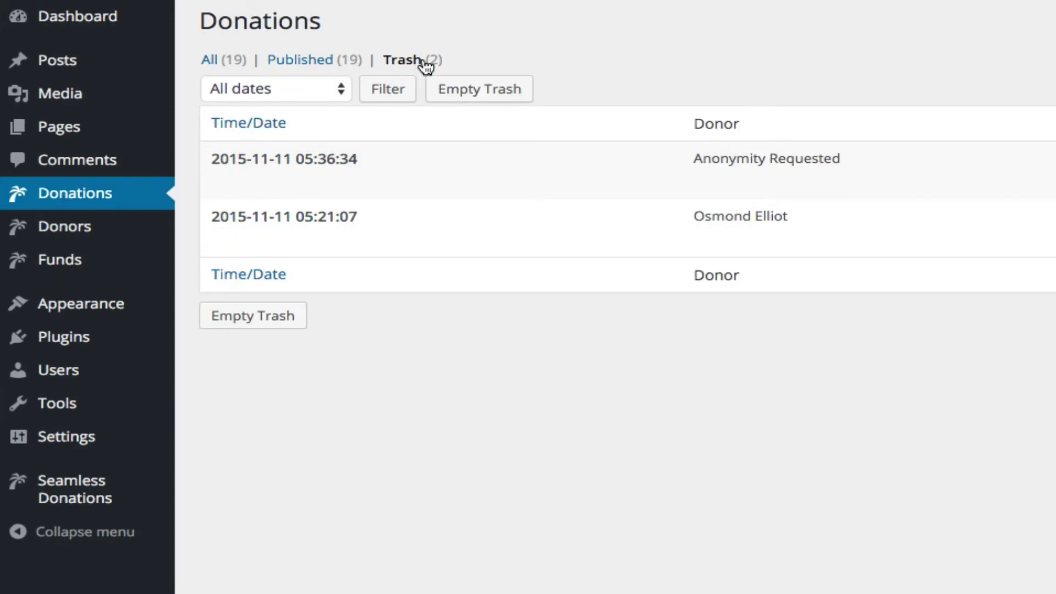
left_click(496, 99)
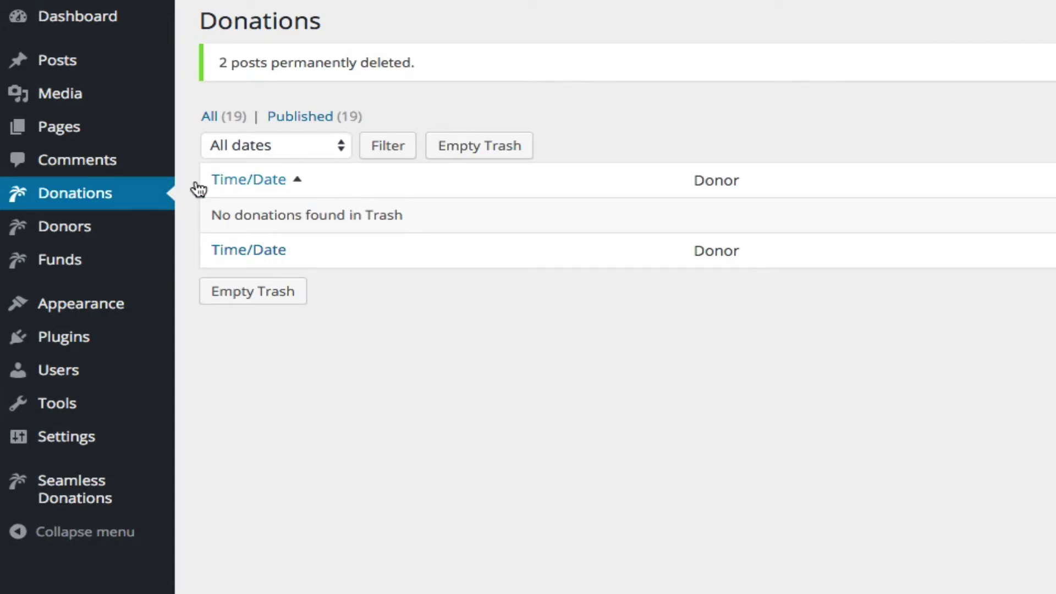
left_click(46, 266)
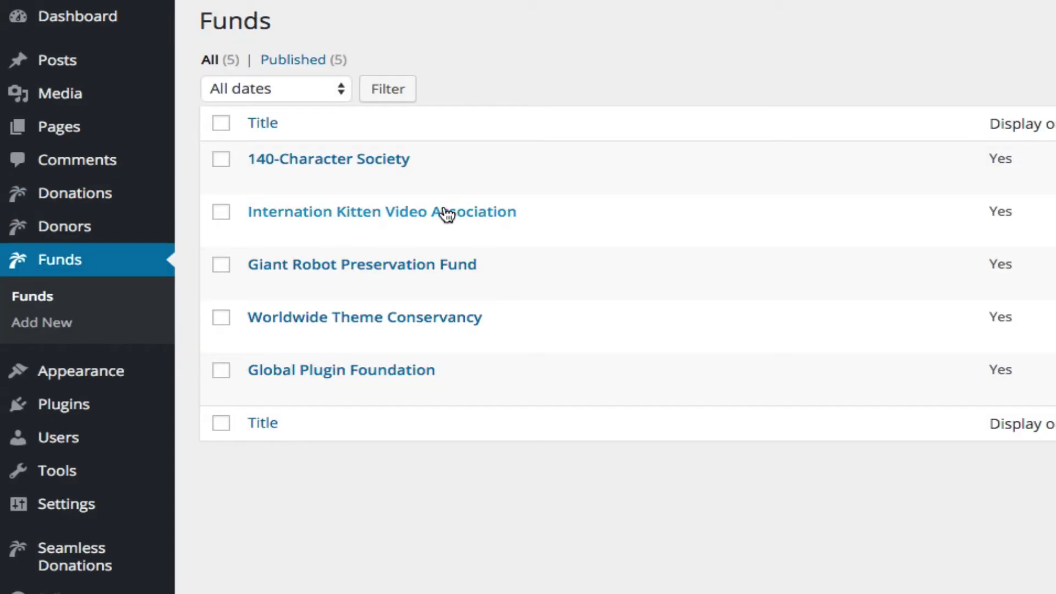
left_click(461, 214)
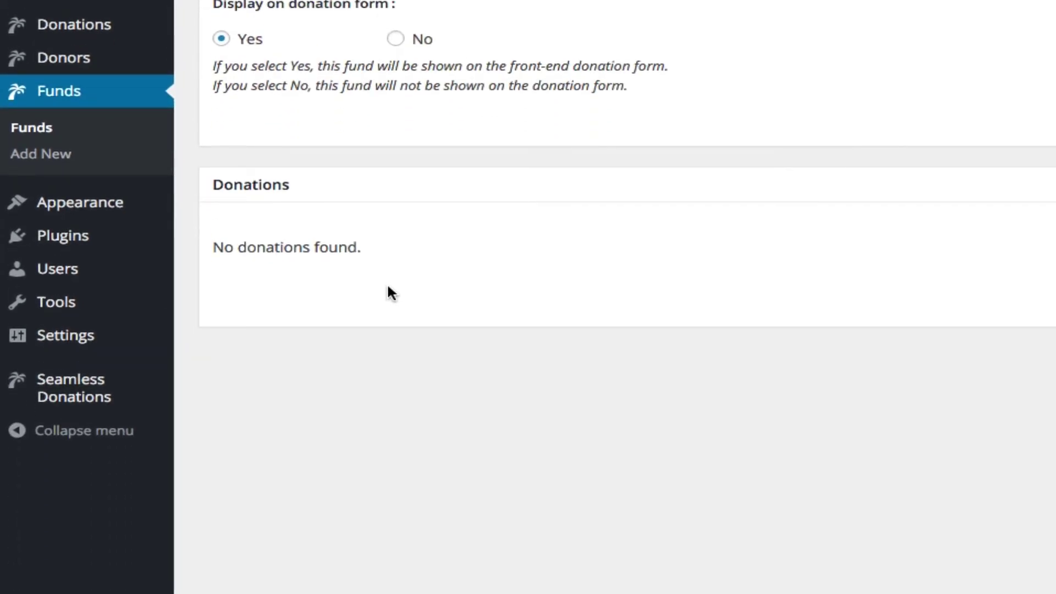
Untick the delete-donations, delete-donor and delete-fund Delete Monster options and save them
mouse_move(121, 393)
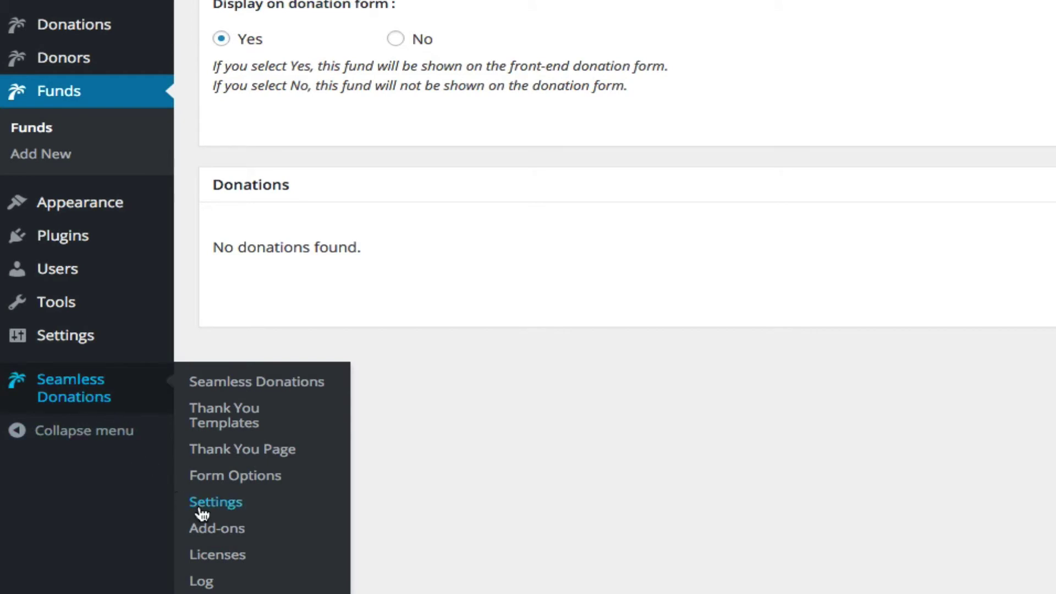
left_click(228, 501)
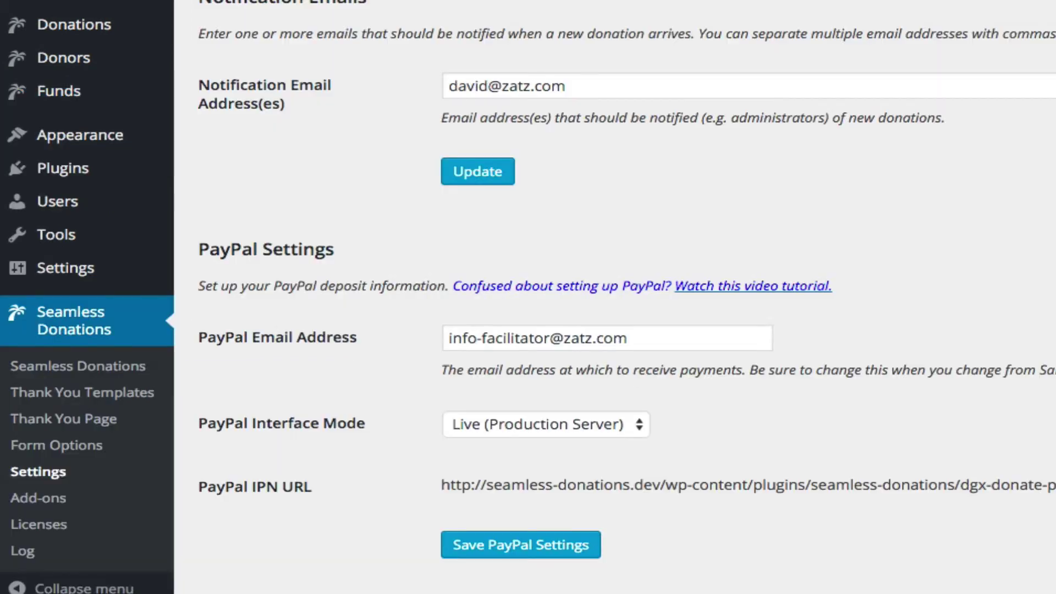
scroll(966, 107, "down", 8)
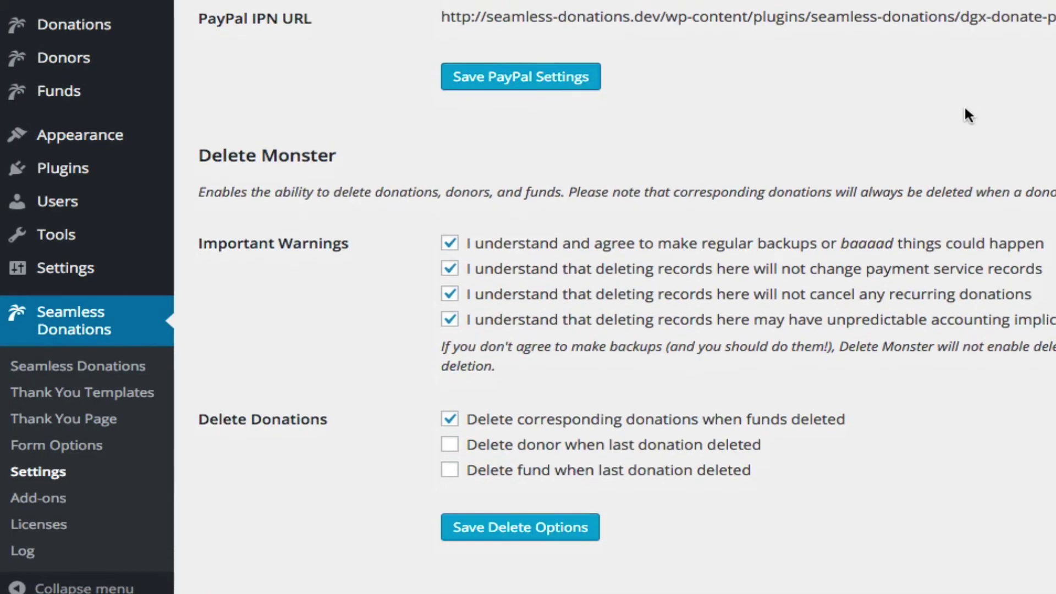
scroll(965, 104, "down", 3)
left_click(449, 314)
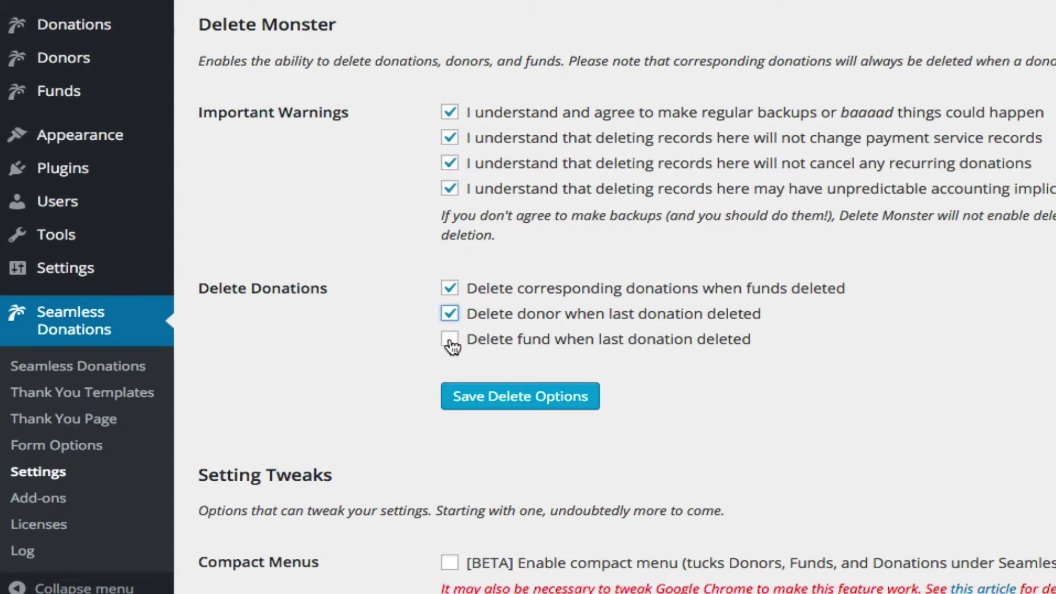
left_click(451, 342)
left_click(448, 289)
left_click(450, 318)
left_click(449, 338)
left_click(525, 404)
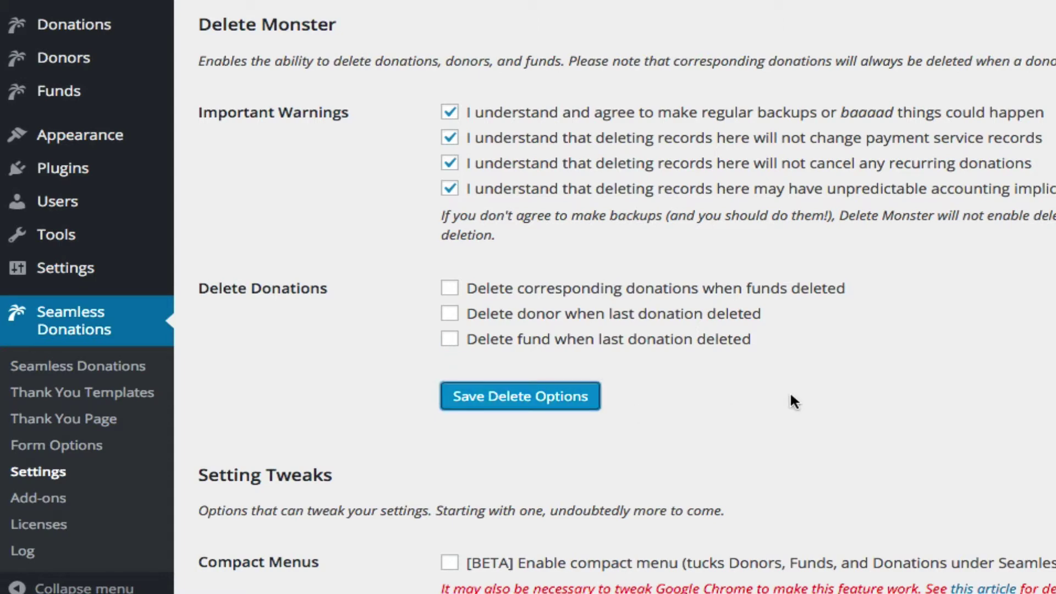
scroll(832, 387, "down", 10)
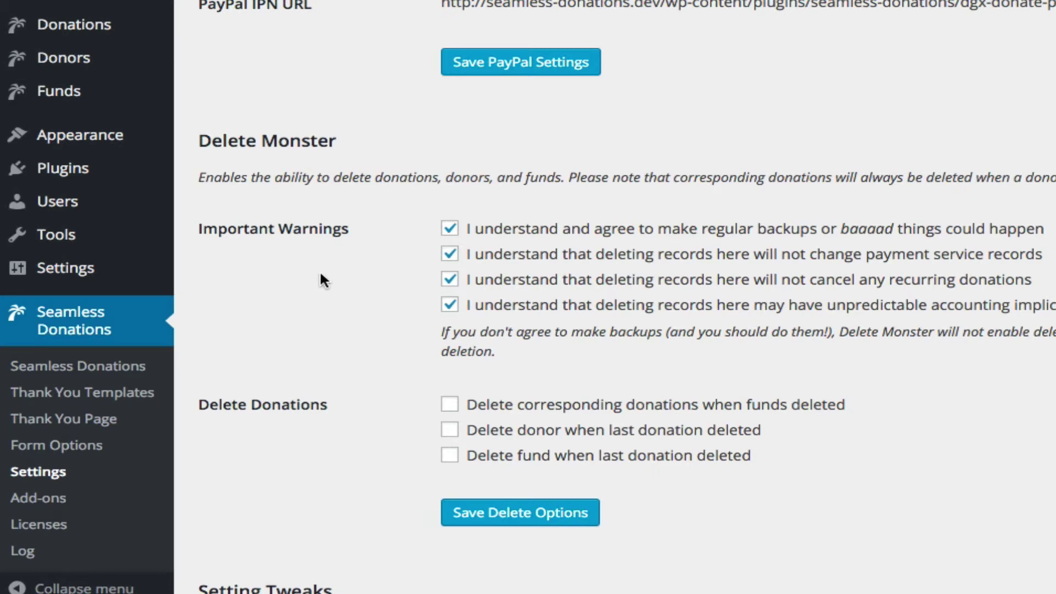
Open the first donor's record and review the Delete Monster options in the settings
left_click(63, 57)
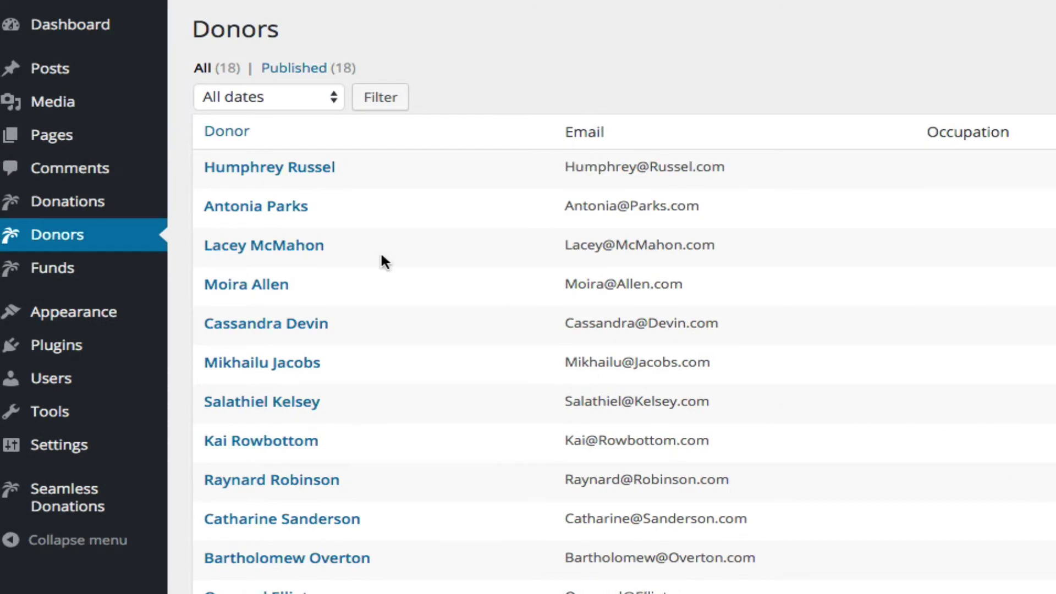
left_click(237, 167)
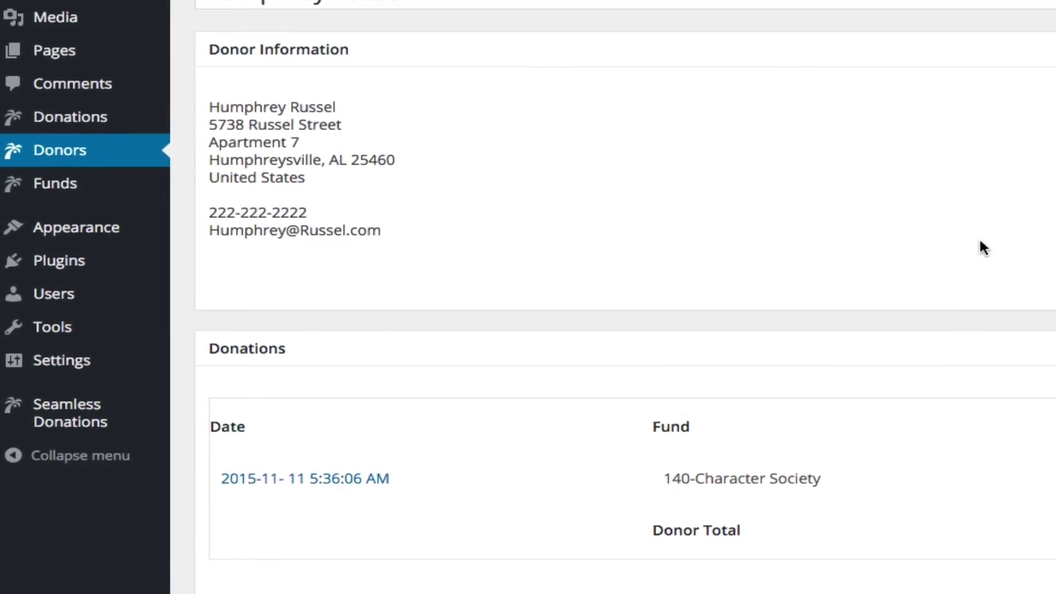
mouse_move(43, 417)
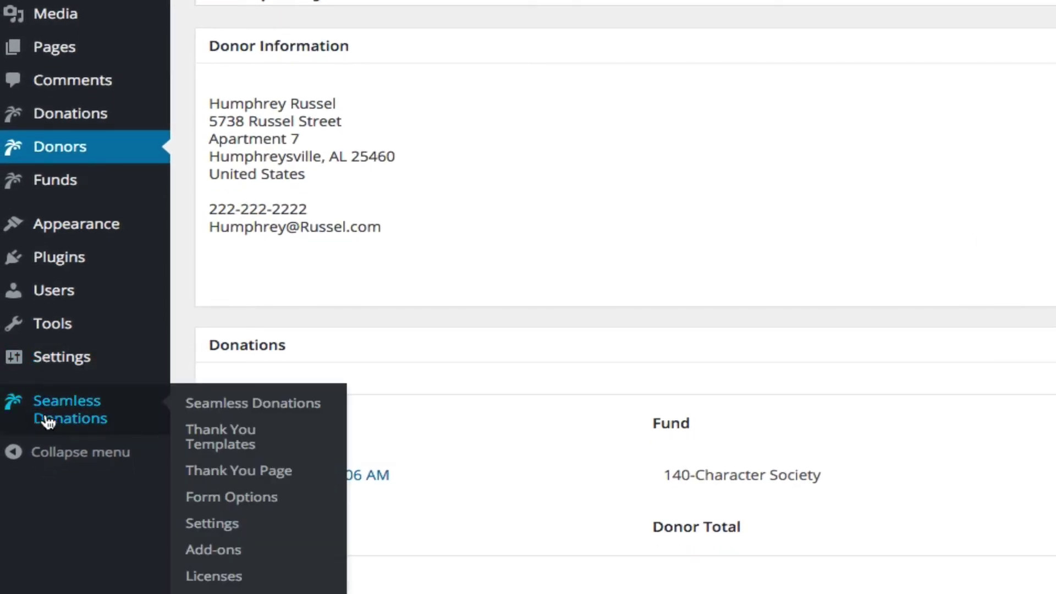
left_click(194, 527)
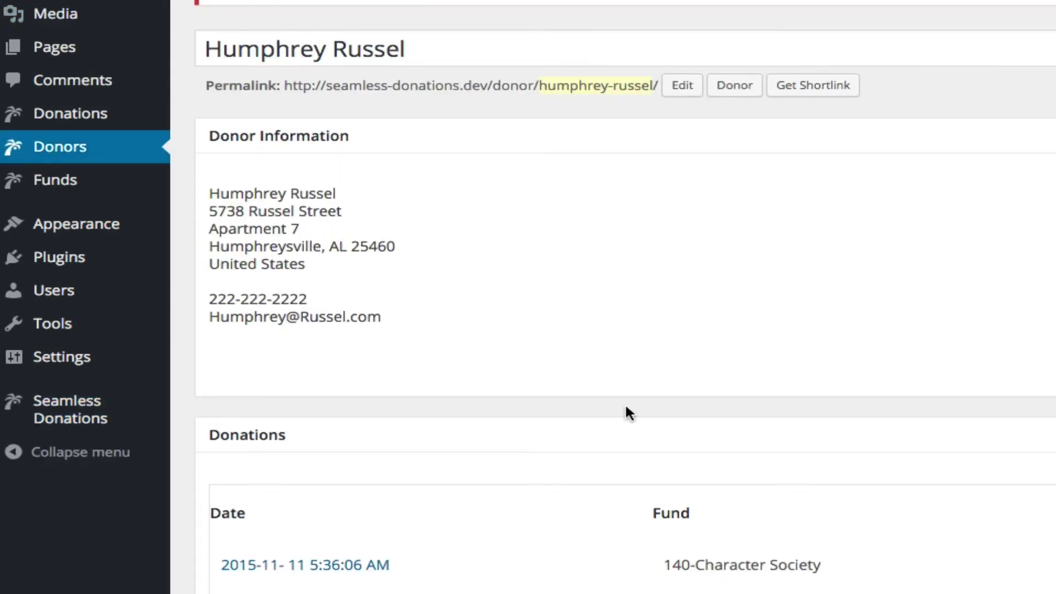
mouse_move(77, 417)
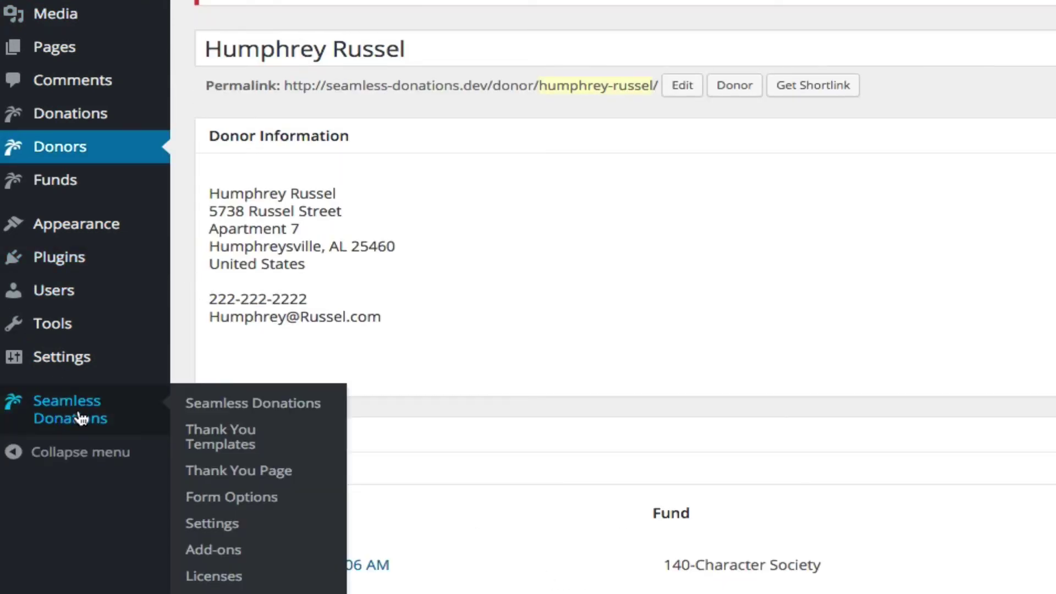
left_click(223, 526)
scroll(688, 214, "down", 10)
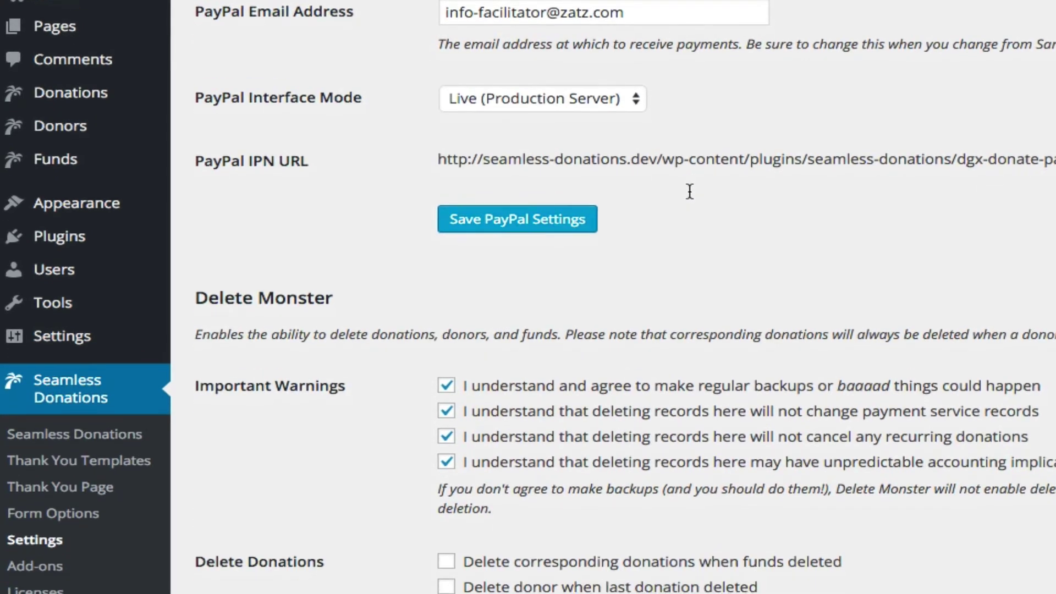
scroll(689, 191, "down", 2)
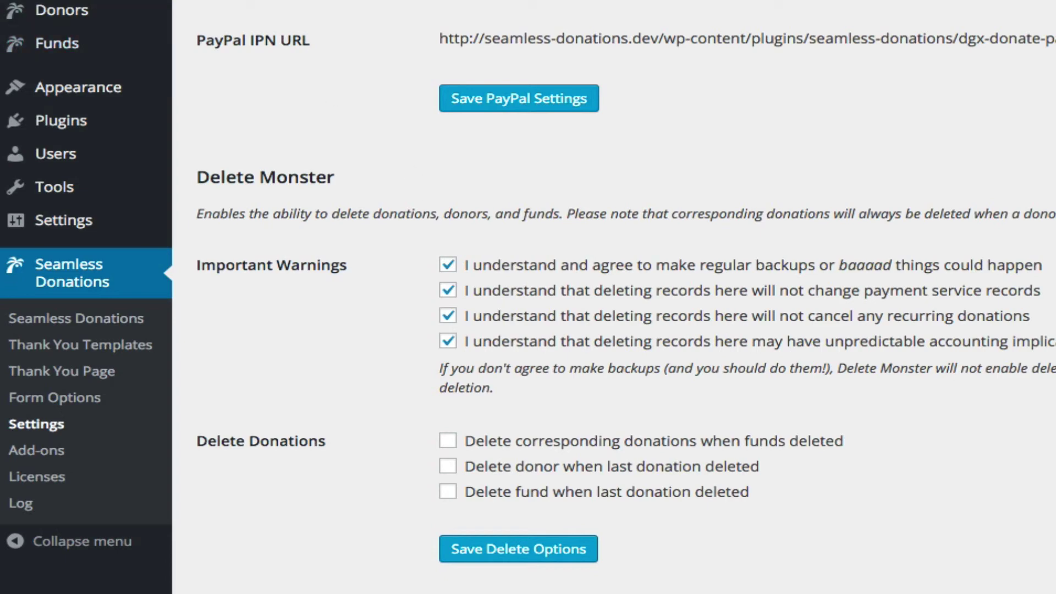
scroll(55, 17, "up", 1)
Trash the first donor's only 2015-11-11 5:36:06 donation and delete it permanently
left_click(44, 44)
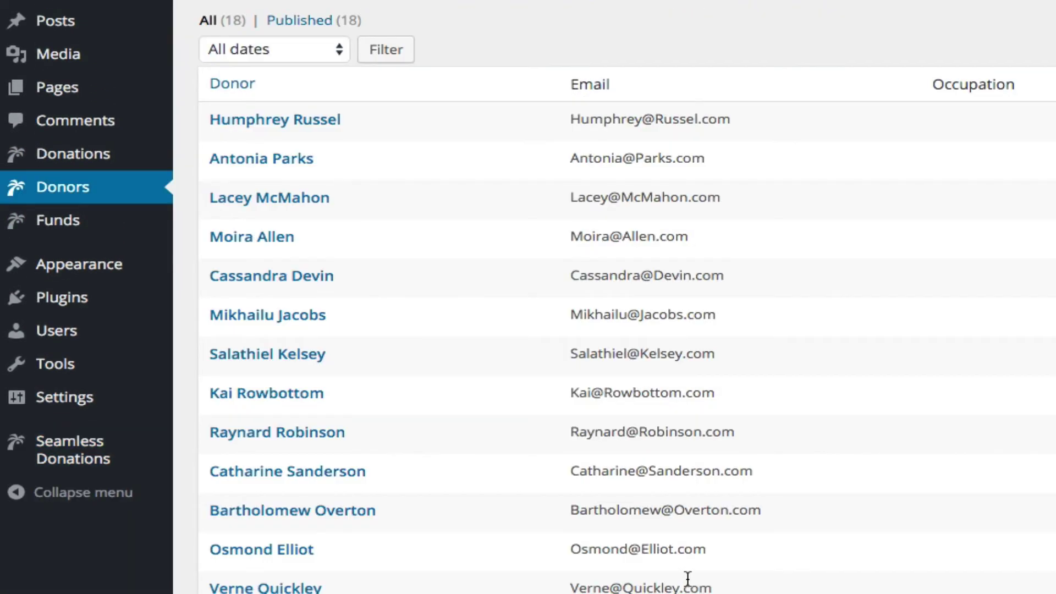
left_click(292, 121)
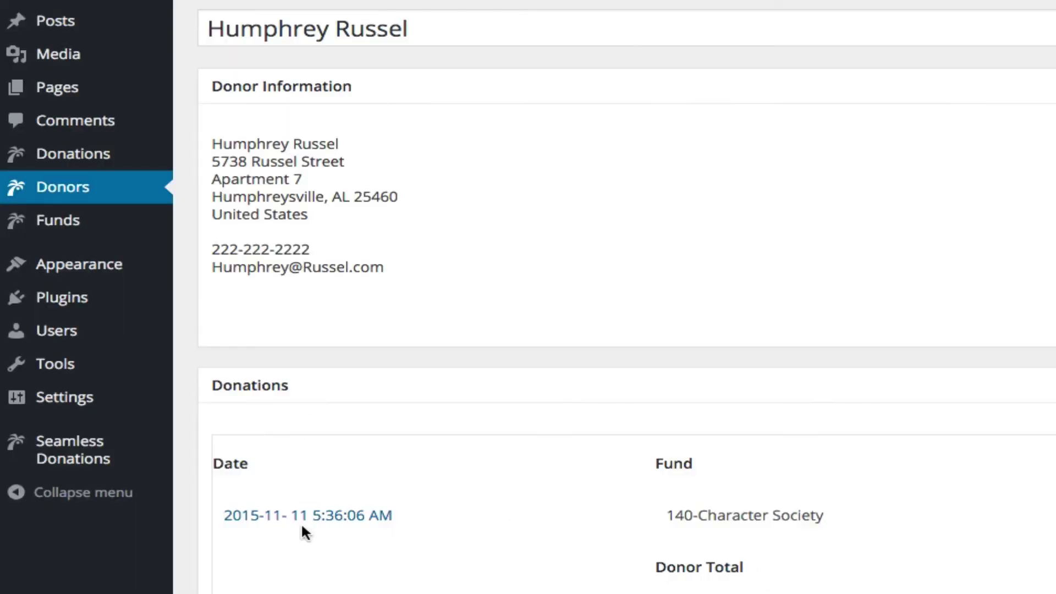
left_click(304, 517)
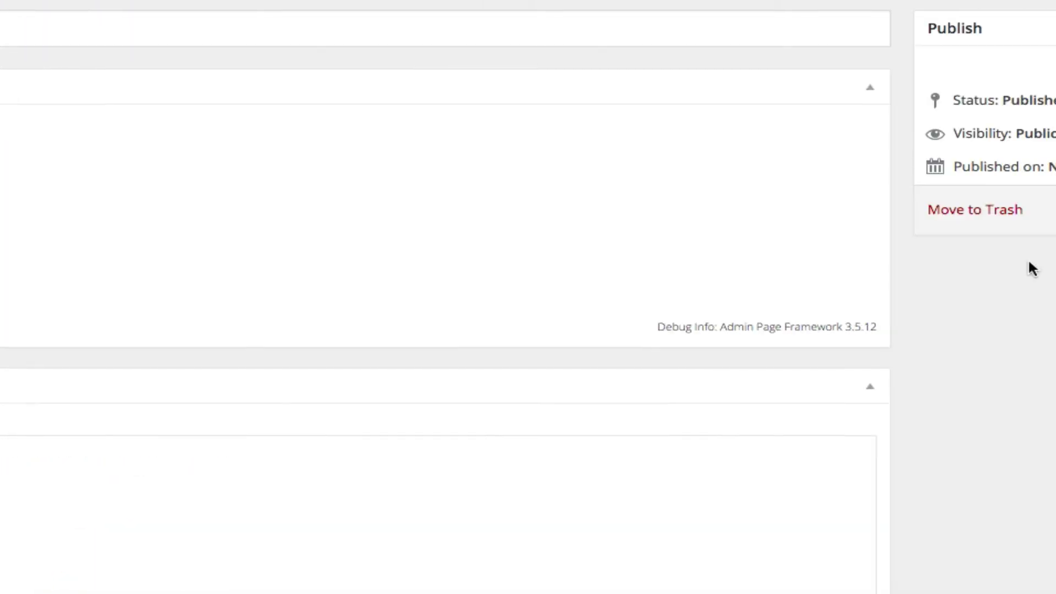
left_click(790, 214)
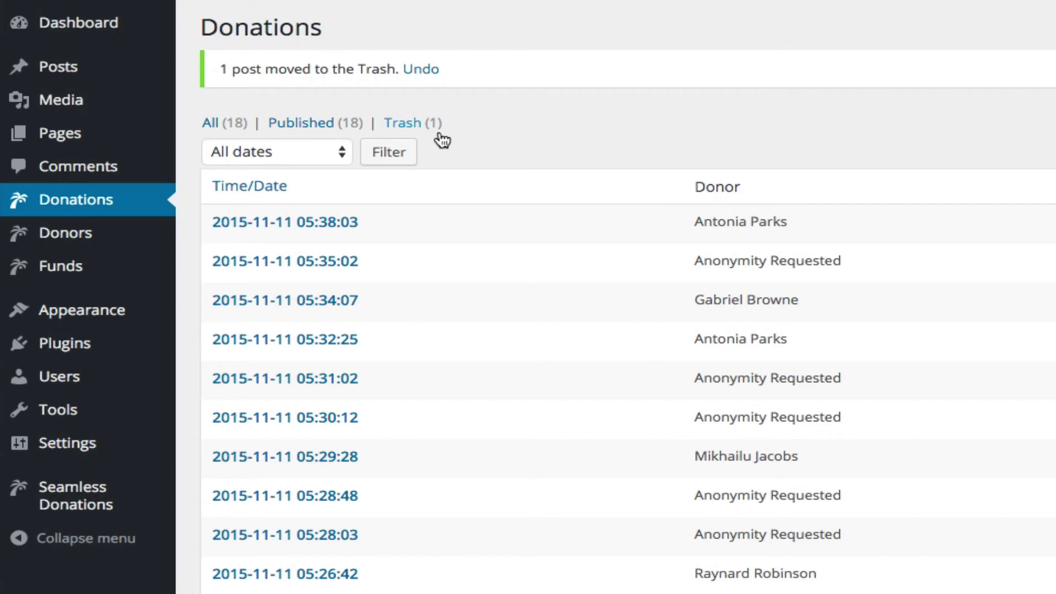
left_click(423, 124)
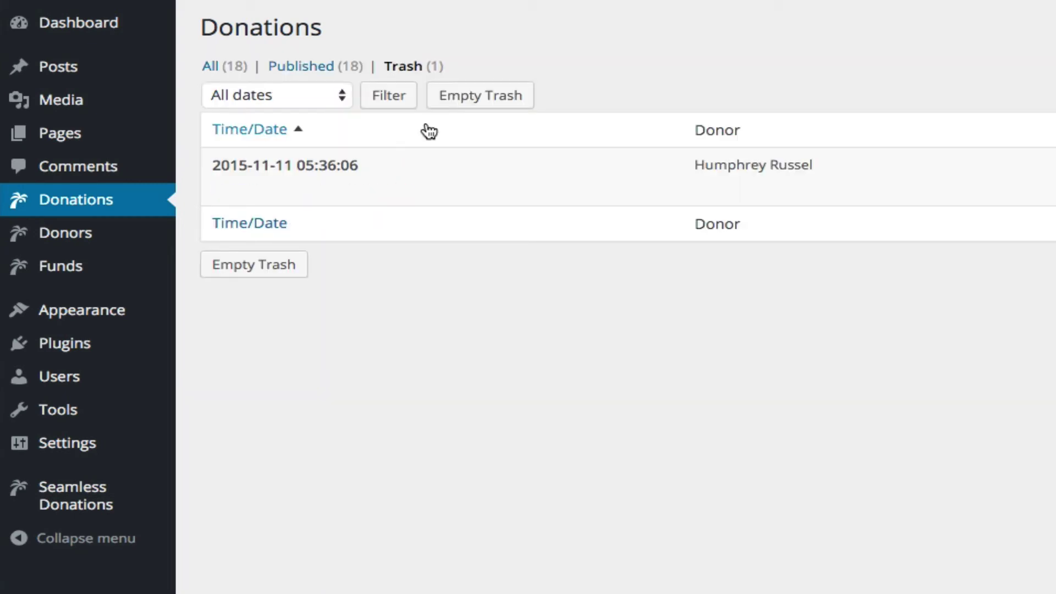
left_click(350, 193)
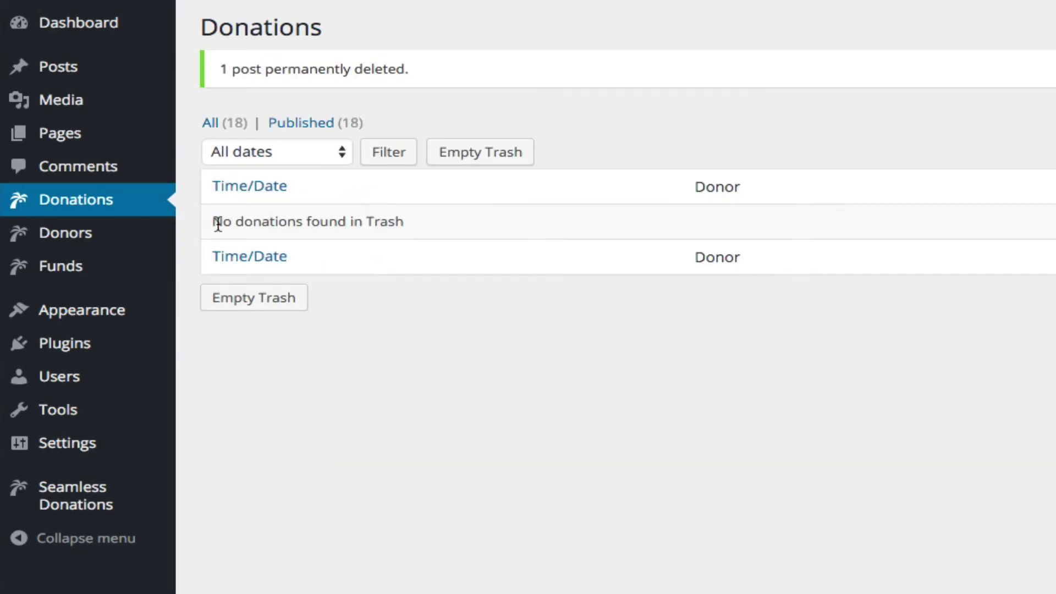
left_click(64, 247)
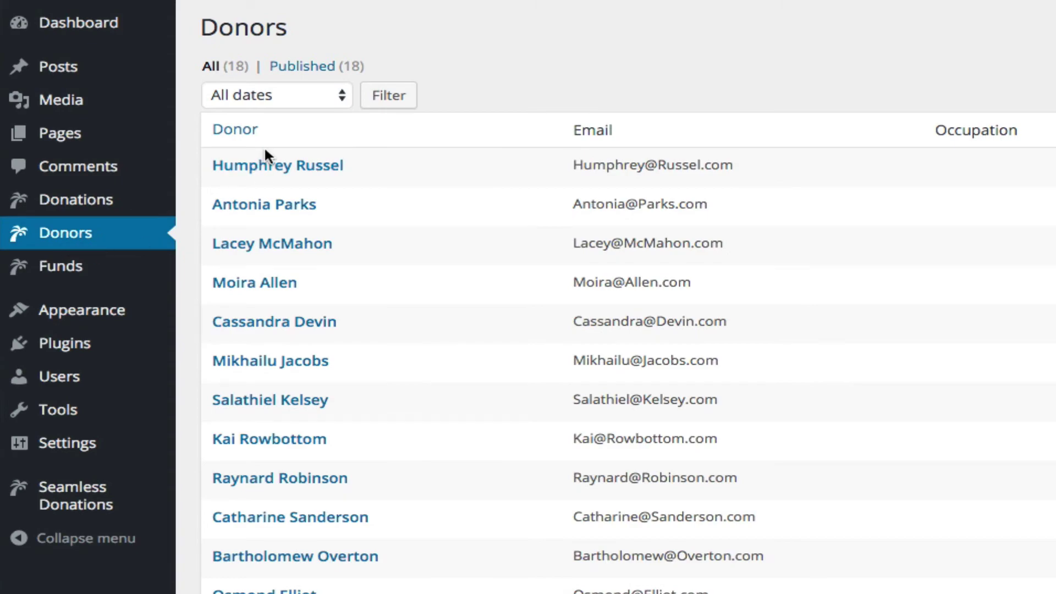
Trash the donation-less first donor and delete them permanently, leaving 17 donors
left_click(273, 175)
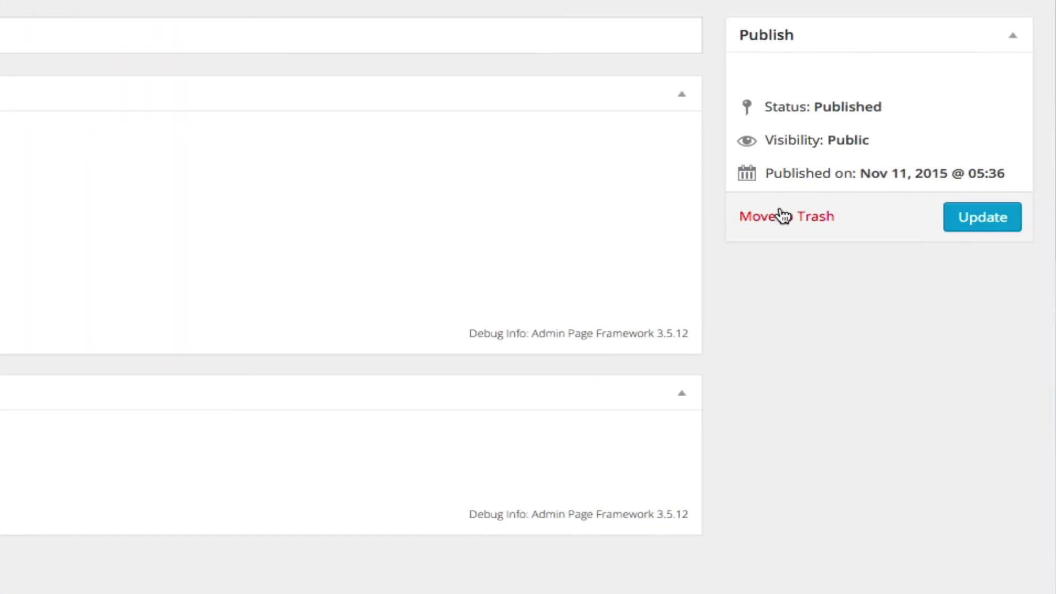
left_click(785, 215)
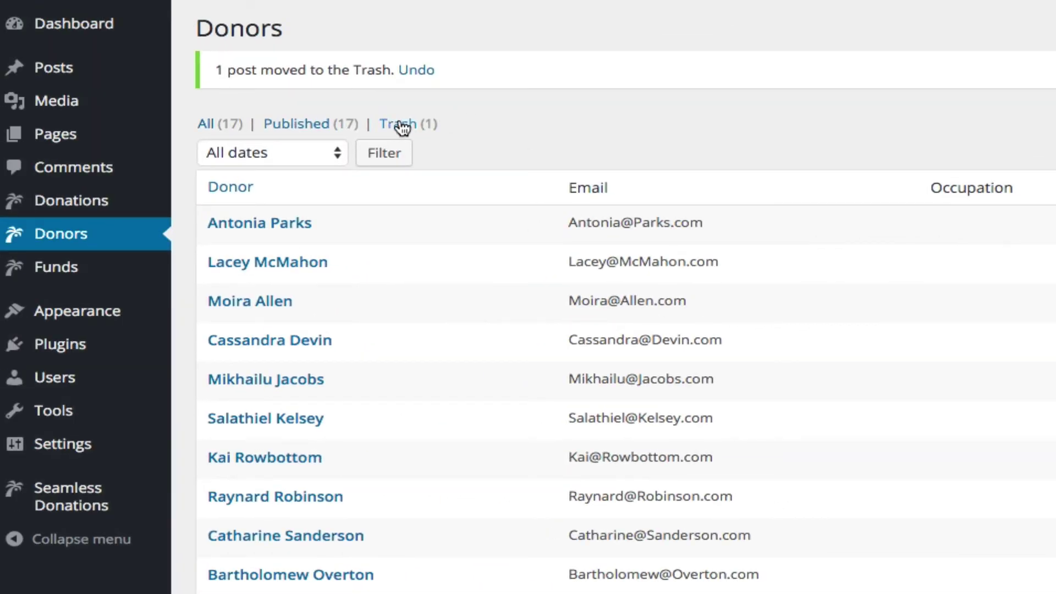
left_click(400, 125)
left_click(341, 188)
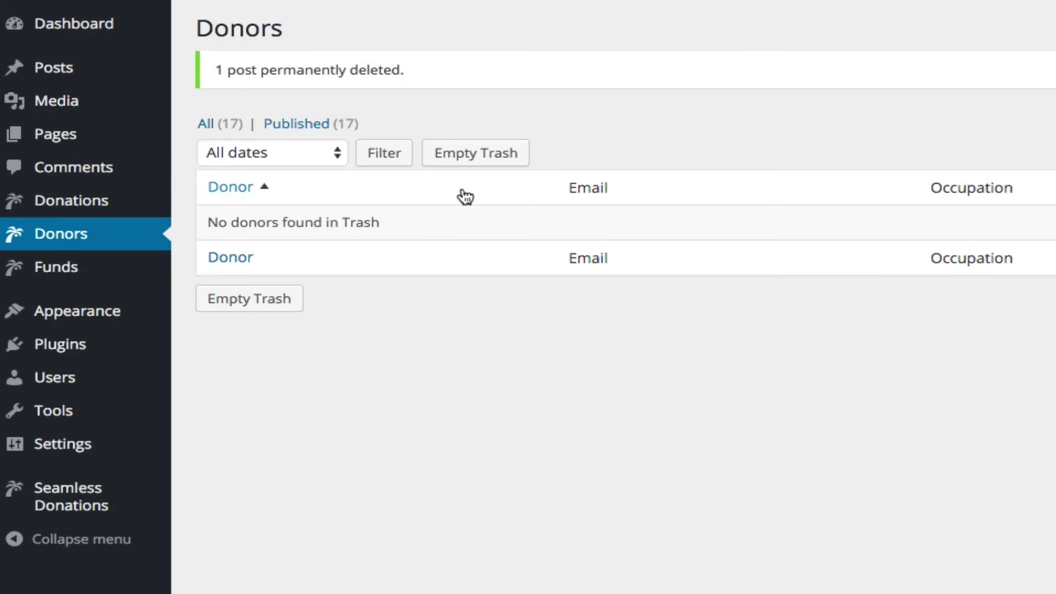
left_click(66, 237)
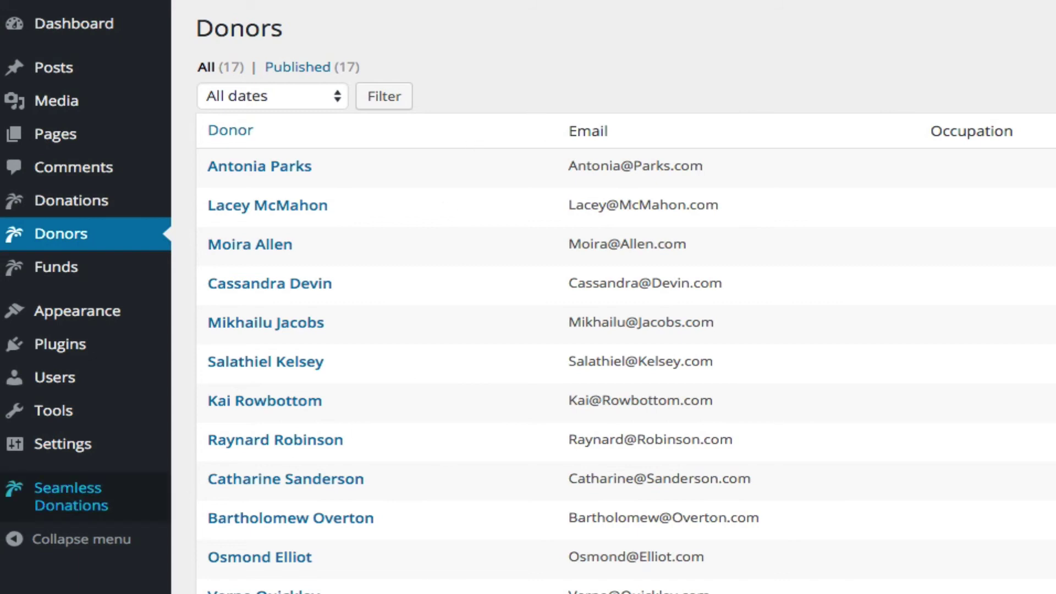
Scroll through the Seamless Donations Delete Monster section to check all three options are unticked
mouse_move(69, 496)
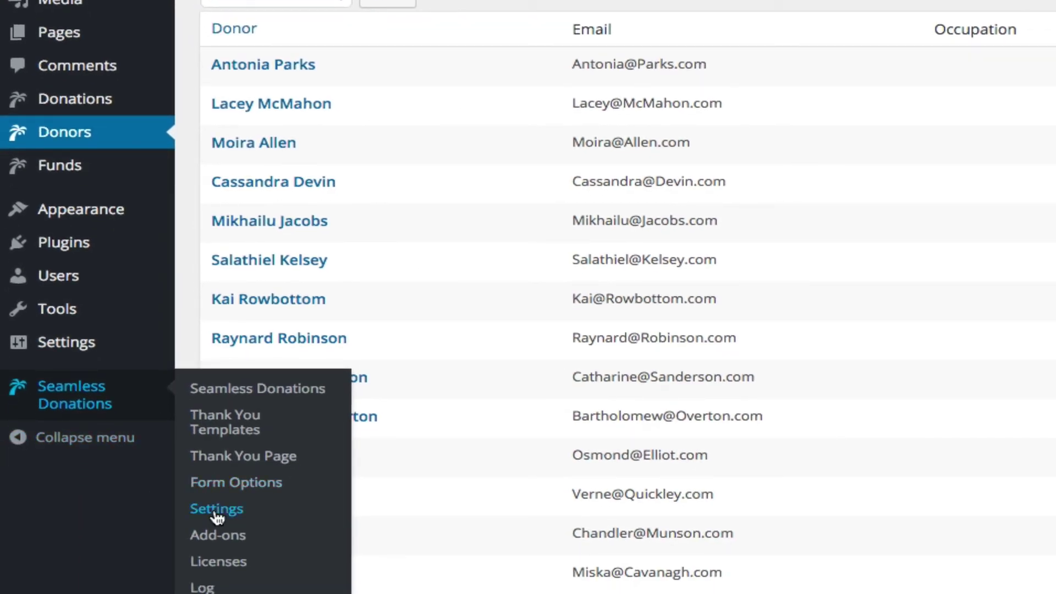
left_click(216, 511)
scroll(686, 370, "down", 10)
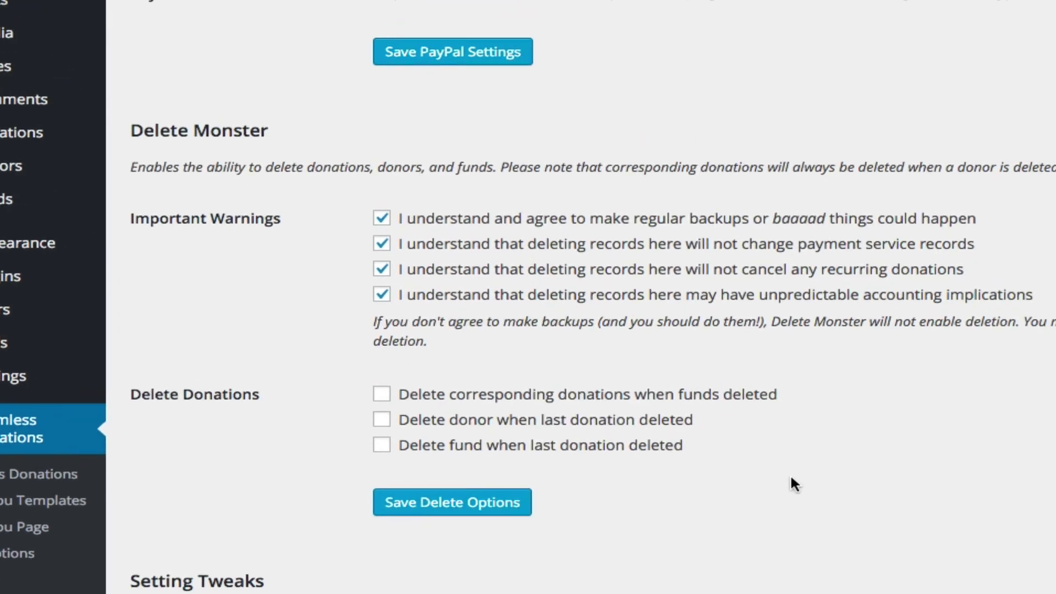
scroll(689, 558, "up", 10)
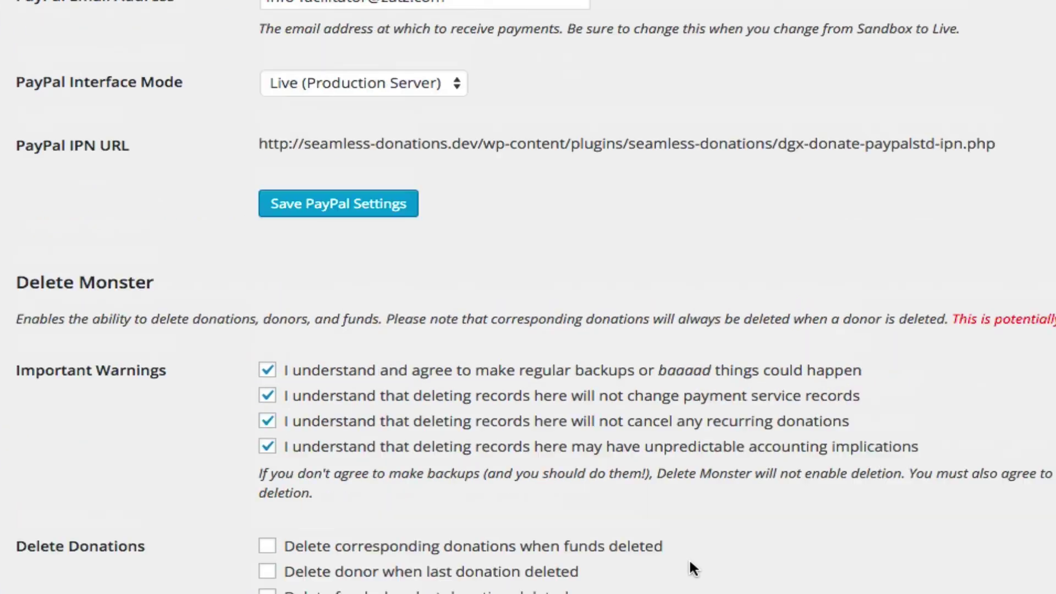
Open the Add-ons page listing premium extensions such as Giving Level Manager and Delete Monster
left_click(869, 113)
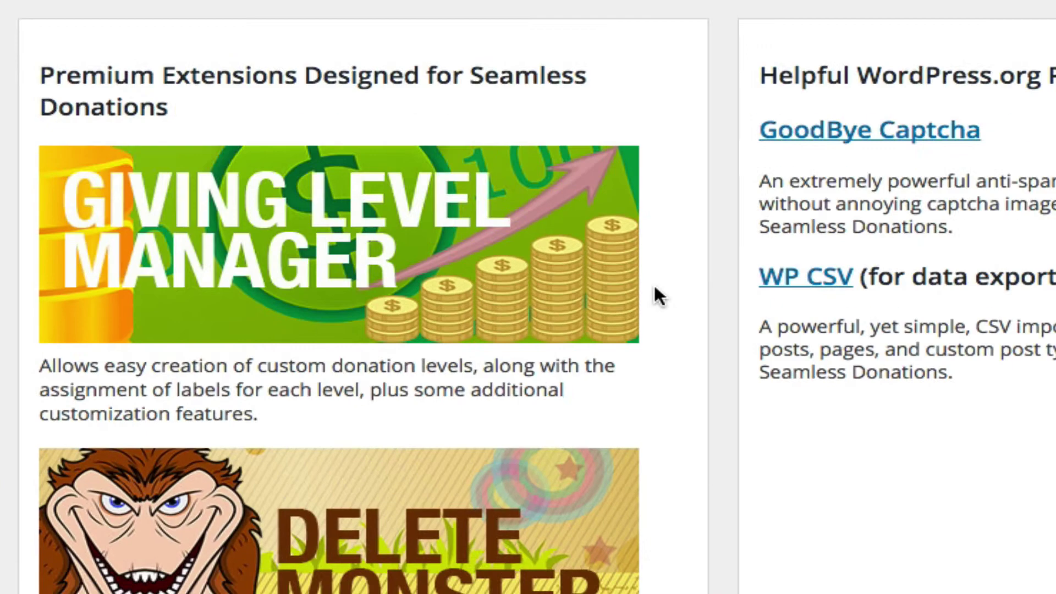